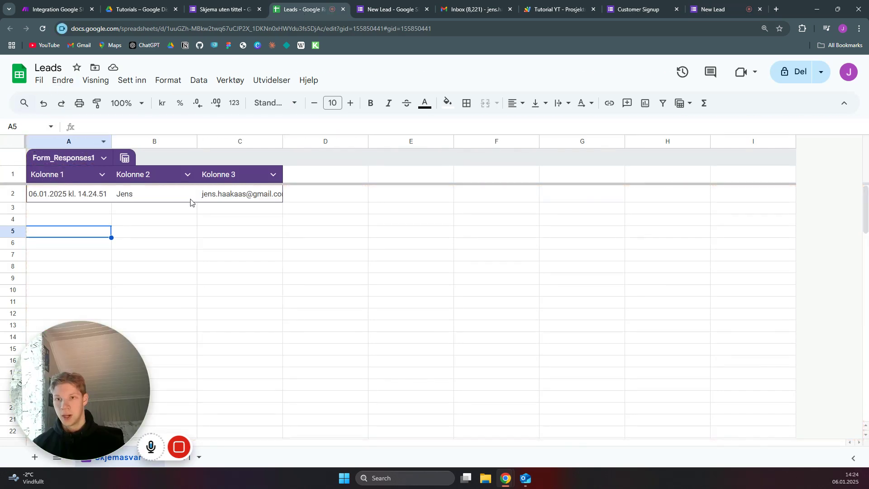
Switch from the Leads sheet's latest response to the Gmail inbox
{"action": "left_click", "coordinate": [460, 12]}
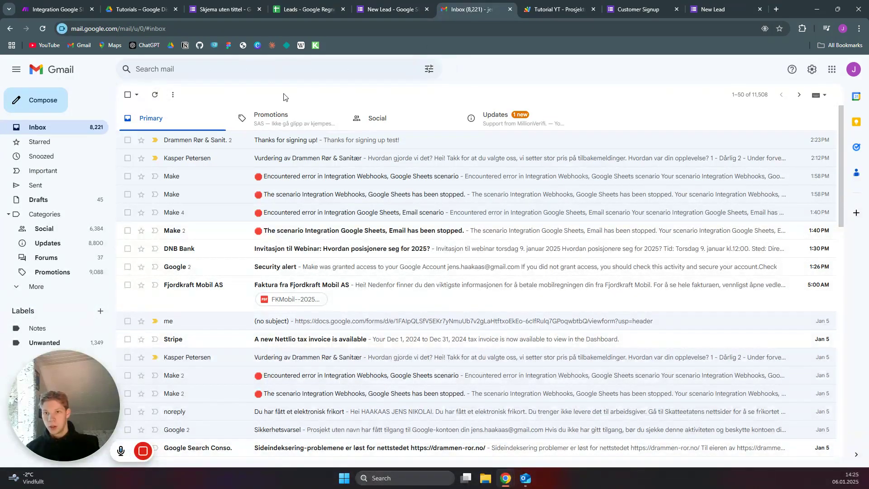
Refresh Gmail to confirm the 'Thanks for signing up!' email, check the New Lead tab, then return to Make
{"action": "left_click", "coordinate": [155, 95]}
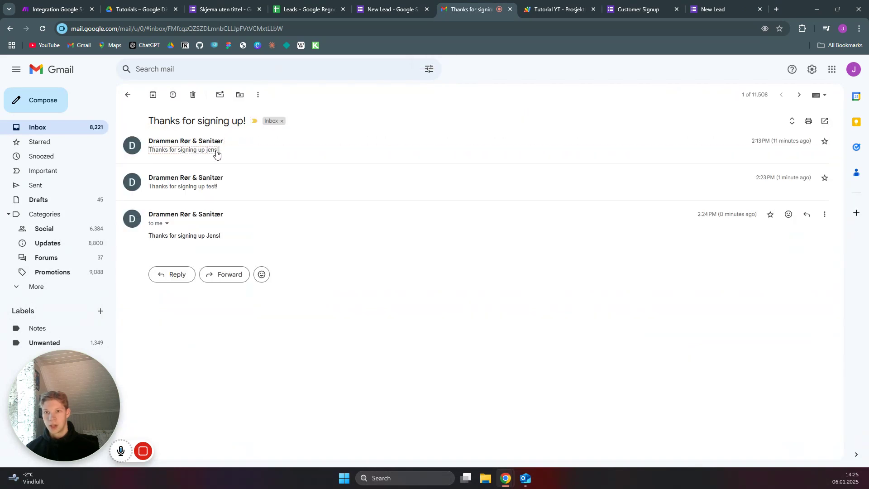
{"action": "left_click", "coordinate": [720, 9]}
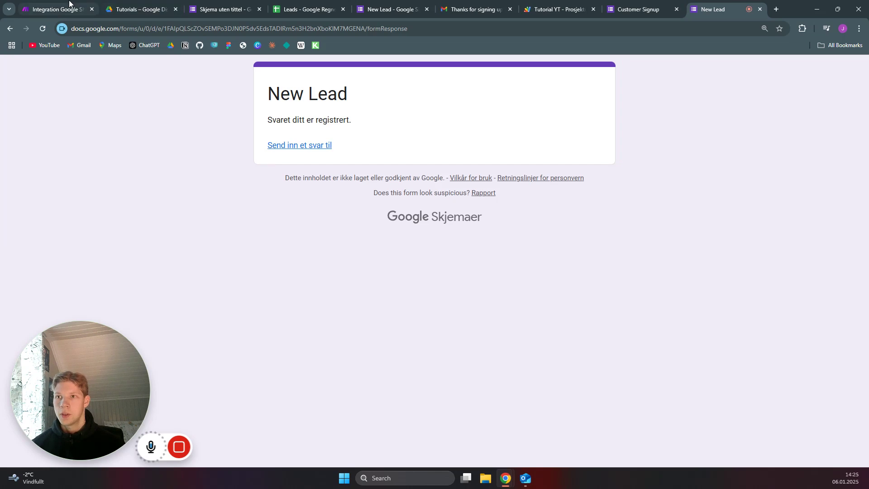
{"action": "left_click", "coordinate": [54, 10]}
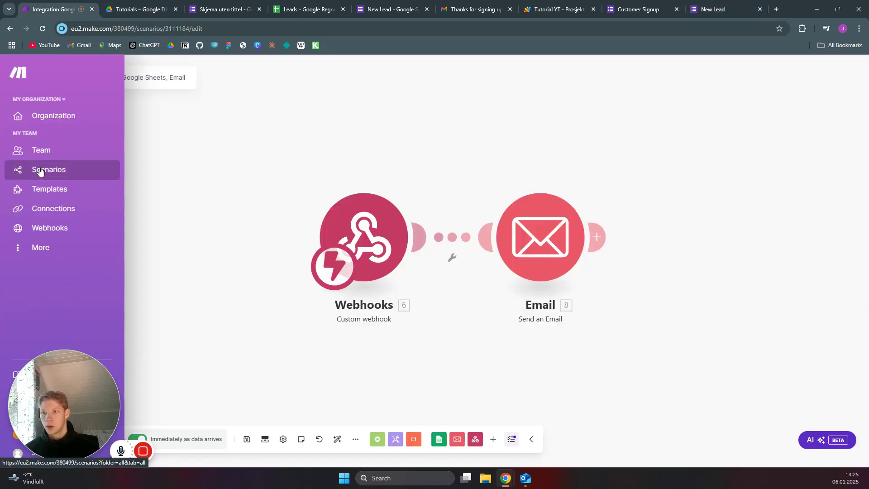
Create a new scenario from Scenarios whose first module is a Webhooks Custom webhook trigger
{"action": "left_click", "coordinate": [40, 172]}
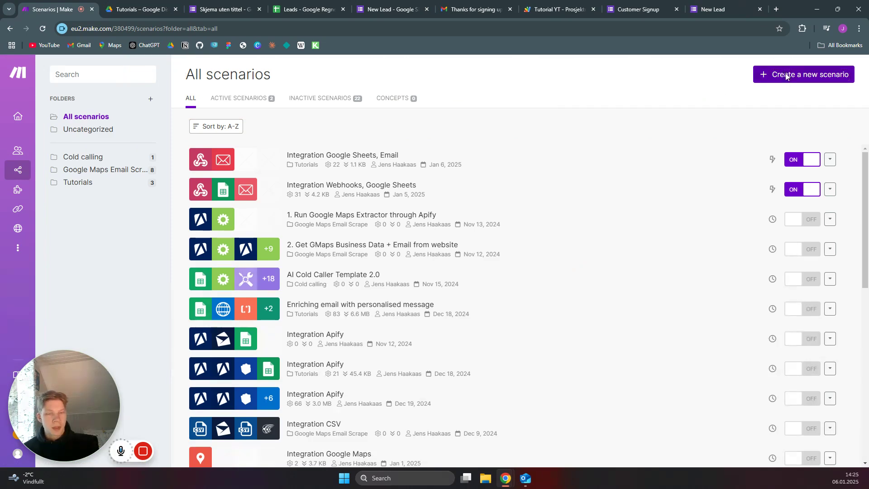
{"action": "left_click", "coordinate": [786, 77]}
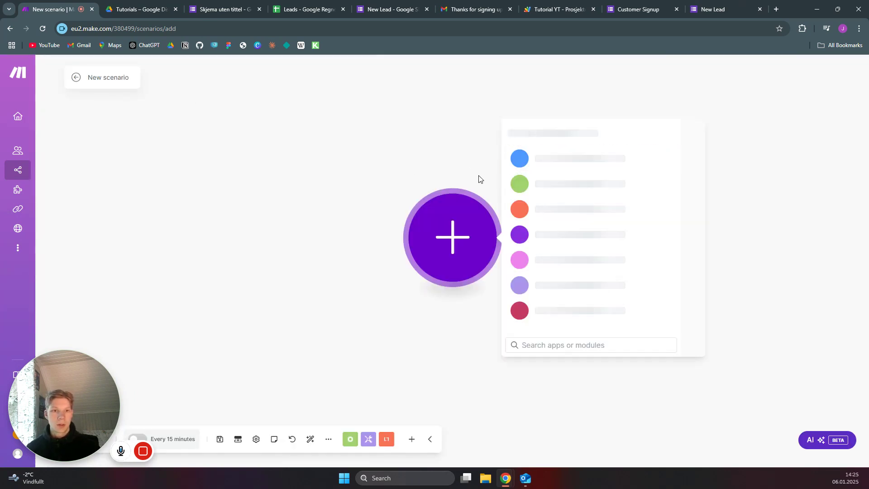
{"action": "scroll", "coordinate": [561, 316], "scroll_direction": "down", "scroll_amount": 2}
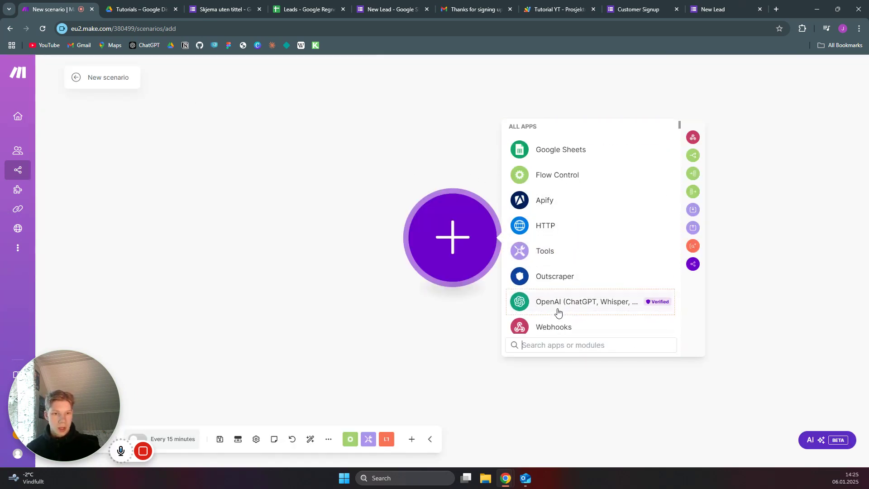
{"action": "left_click", "coordinate": [566, 291]}
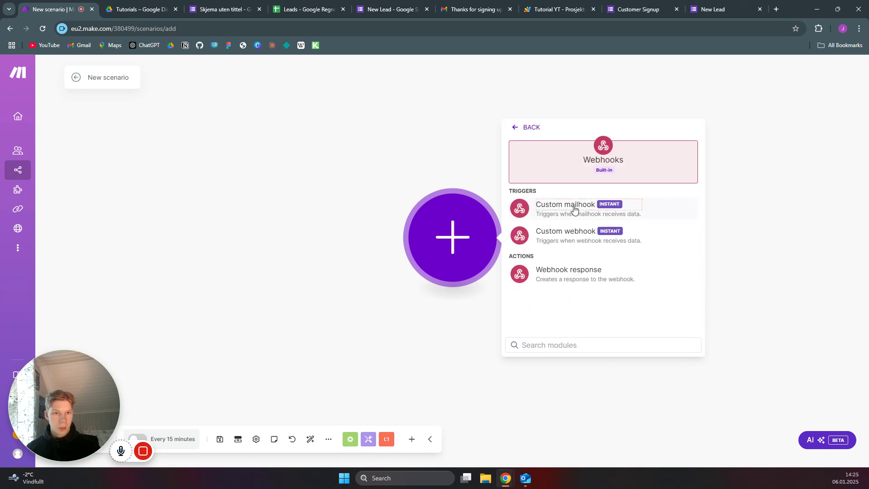
{"action": "left_click", "coordinate": [575, 236]}
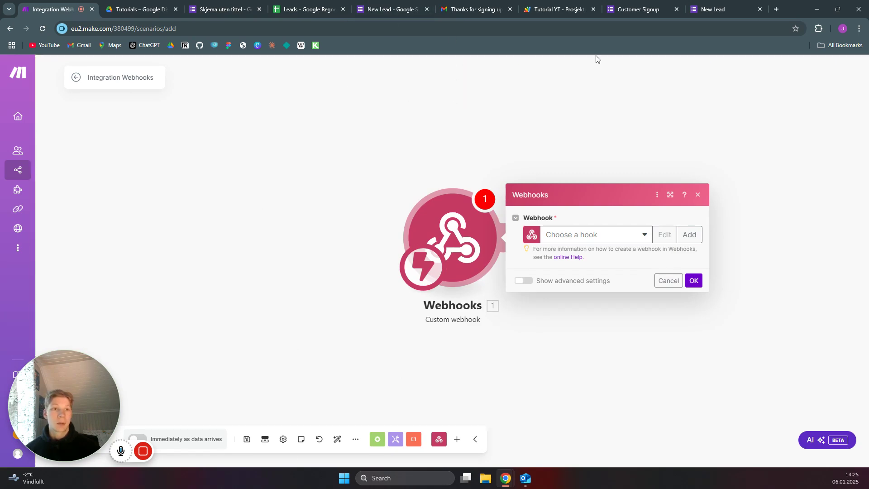
View the filled Customer Signup form, then its editor with the Name and Email questions
{"action": "left_click", "coordinate": [634, 3]}
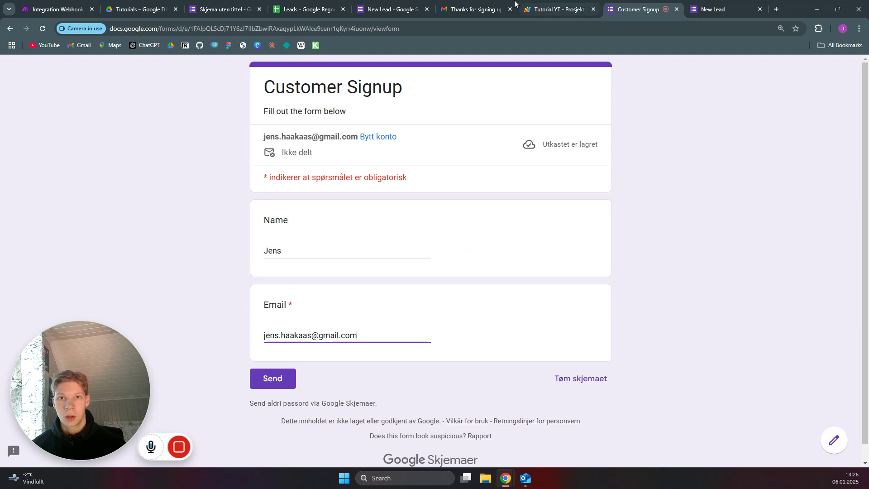
{"action": "left_click", "coordinate": [220, 3]}
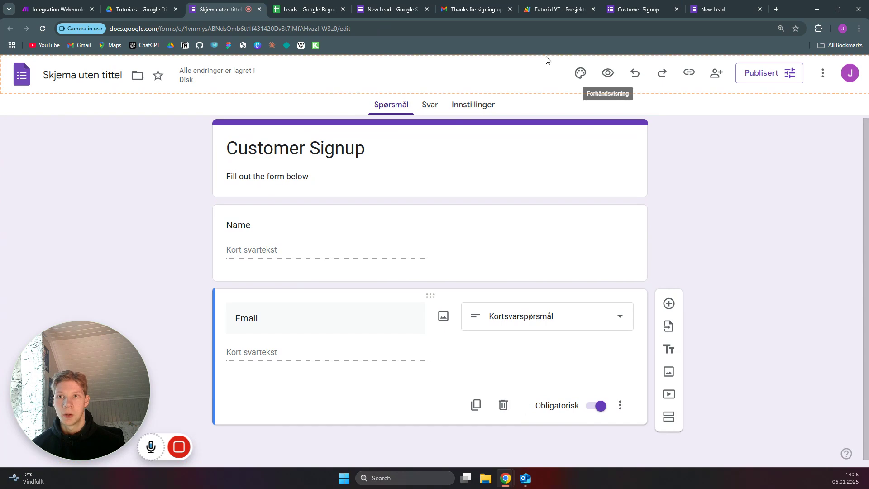
Create a new blank Google spreadsheet (Google Regneark) in the Drive Tutorials folder
{"action": "left_click", "coordinate": [146, 5]}
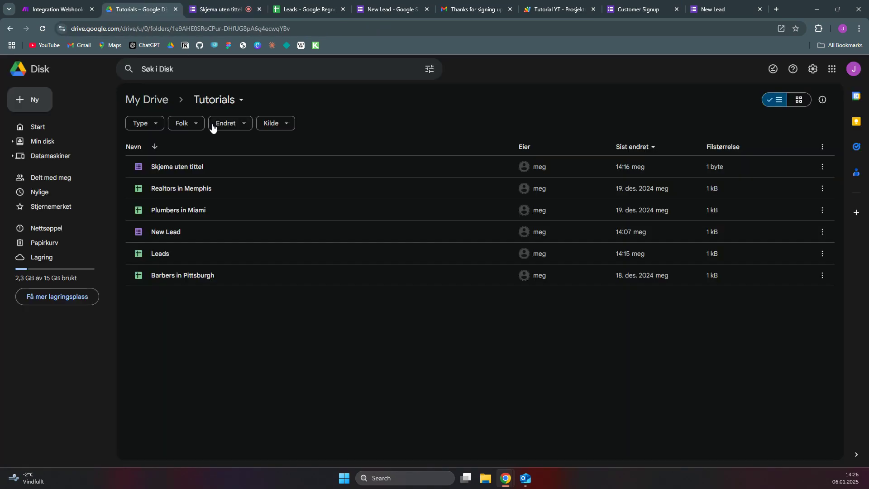
{"action": "right_click", "coordinate": [171, 310]}
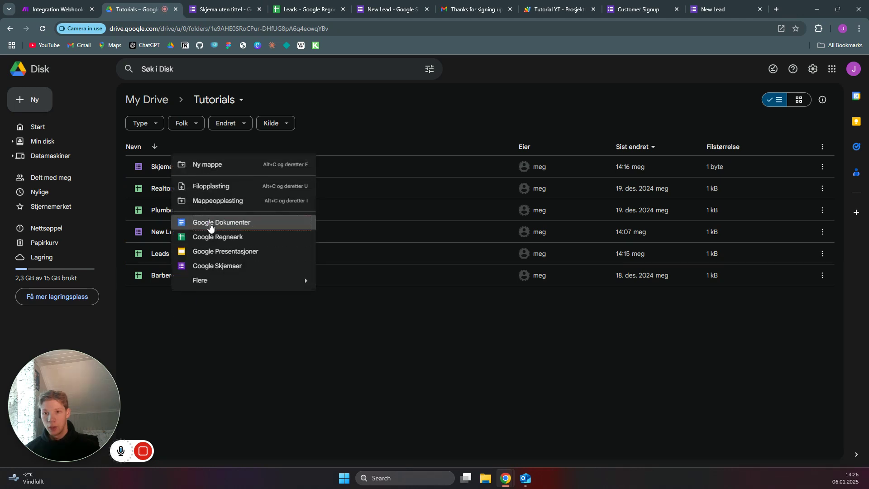
{"action": "left_click", "coordinate": [223, 238]}
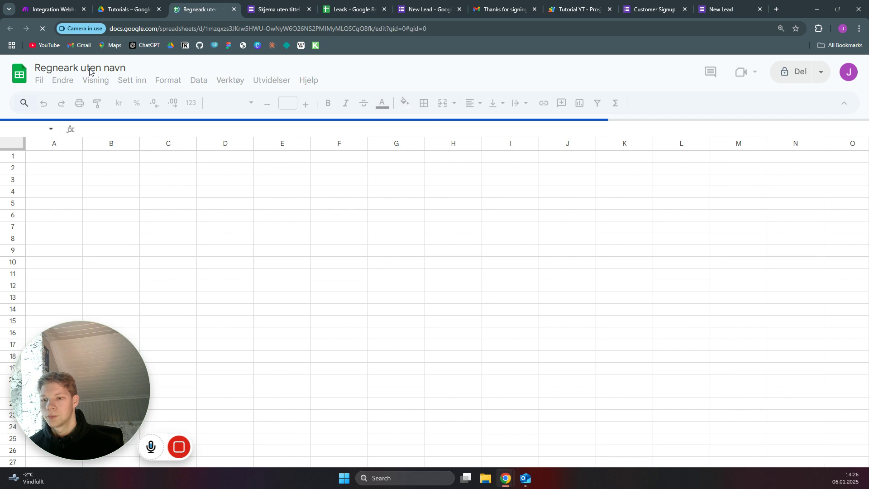
Rename the spreadsheet from 'Regneark uten navn' to 'Customers'
{"action": "left_click", "coordinate": [95, 69]}
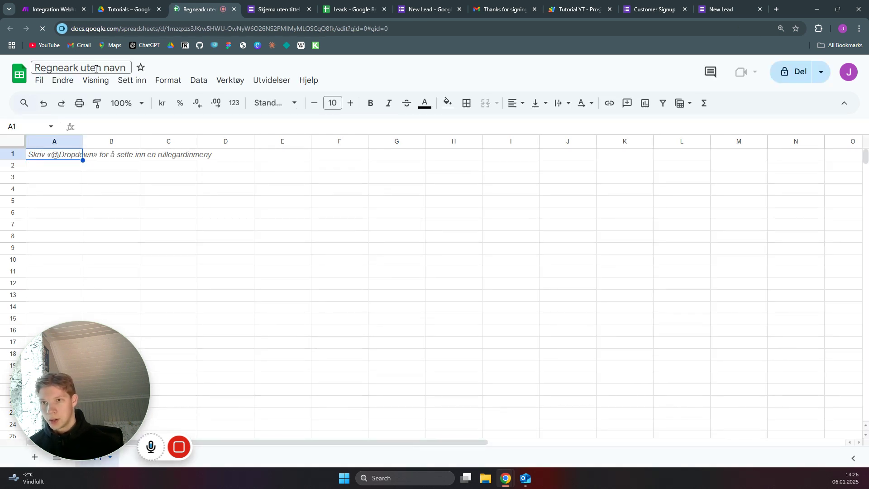
{"action": "triple_click", "coordinate": [95, 69]}
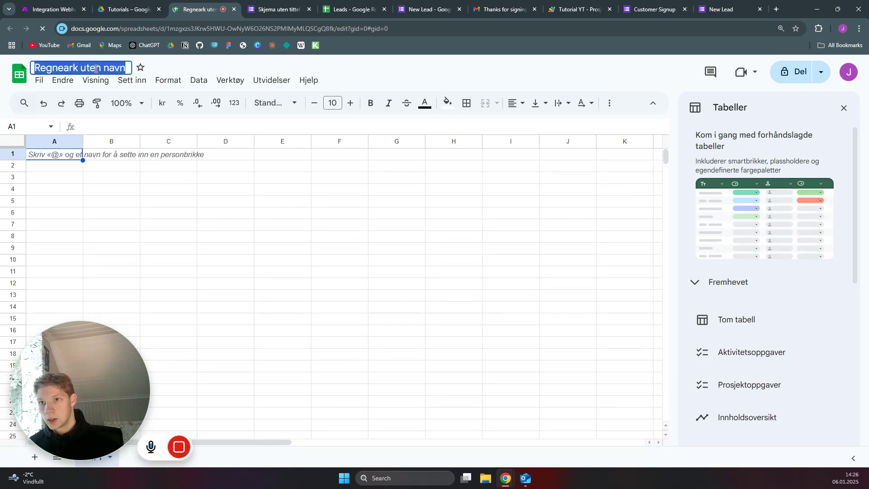
{"action": "type", "text": "Custom"}
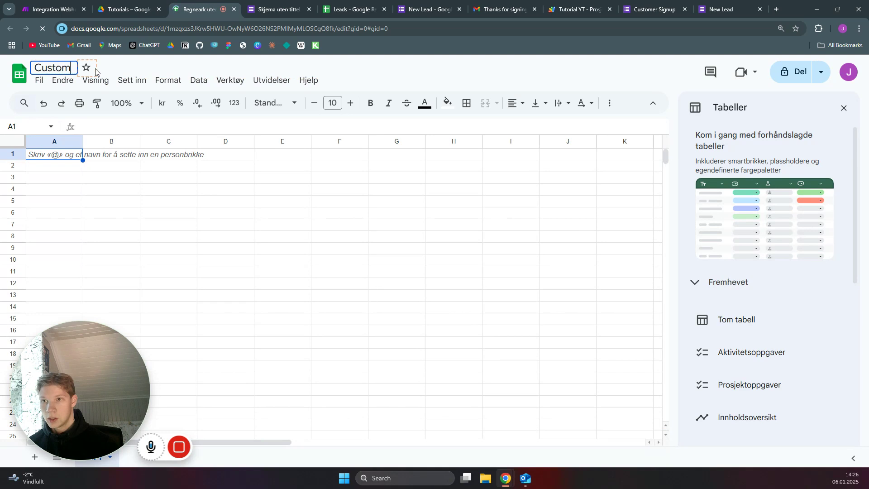
{"action": "type", "text": "er "}
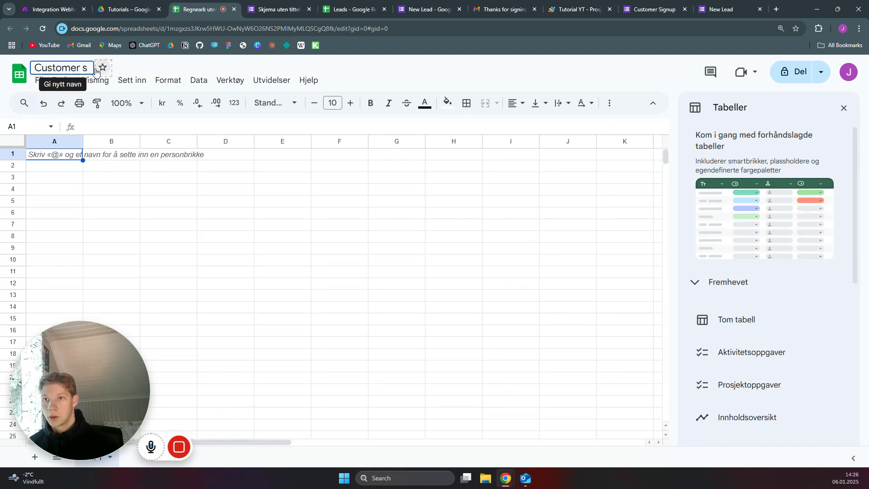
{"action": "type", "text": "s"}
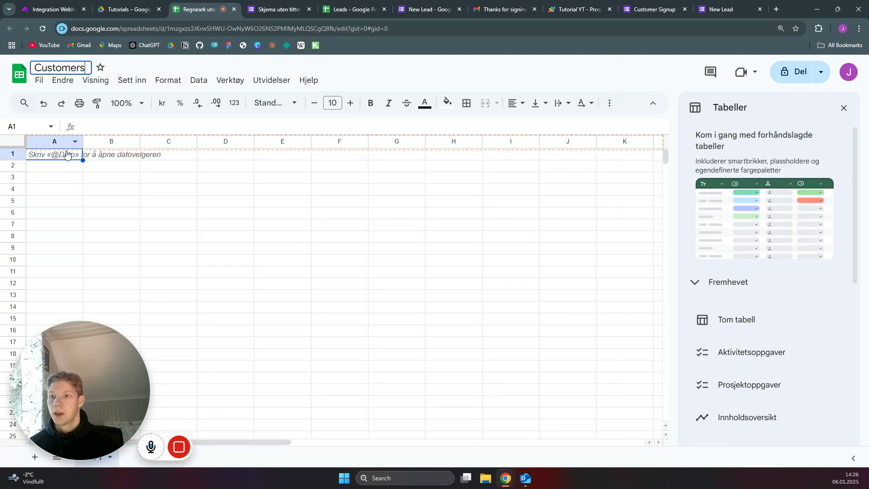
{"action": "left_click", "coordinate": [67, 155]}
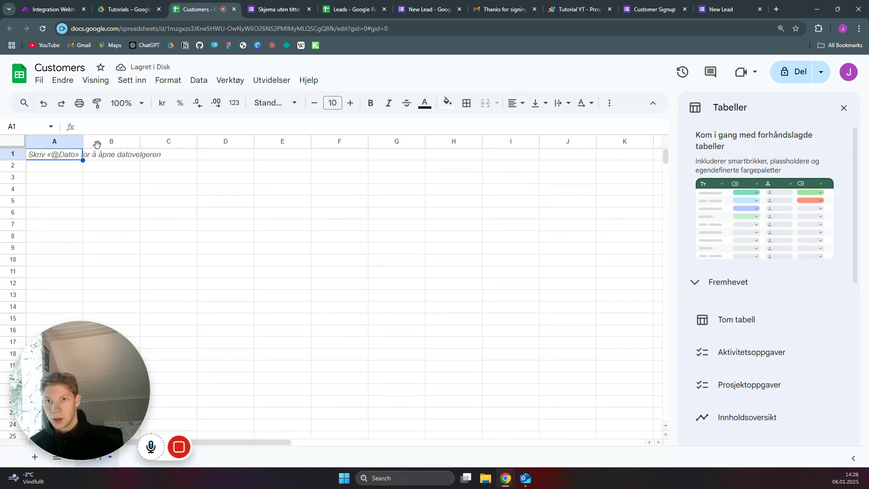
Link the Customer Signup form's responses to the existing Customers spreadsheet via Knytt til Regneark
{"action": "left_click", "coordinate": [283, 4]}
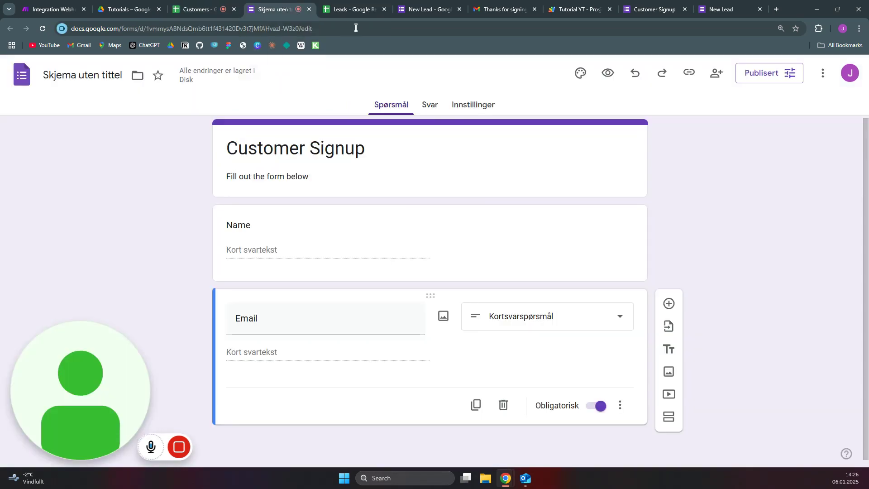
{"action": "left_click", "coordinate": [432, 106]}
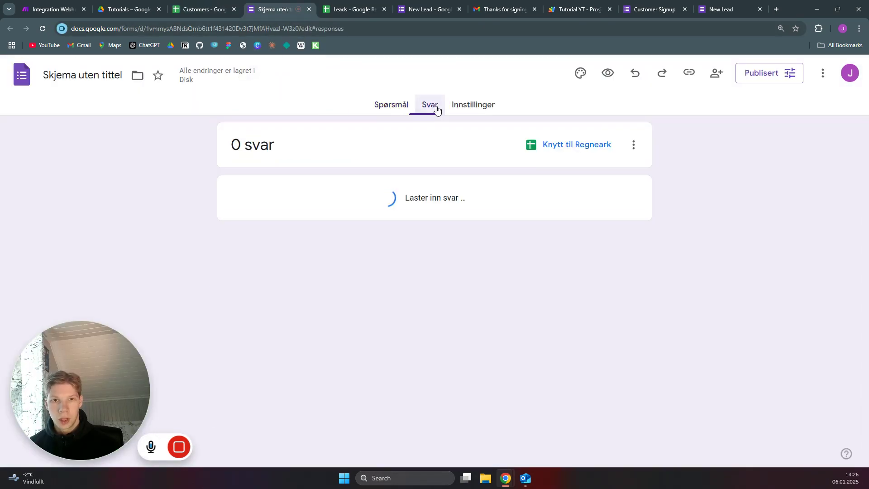
{"action": "left_click", "coordinate": [569, 144]}
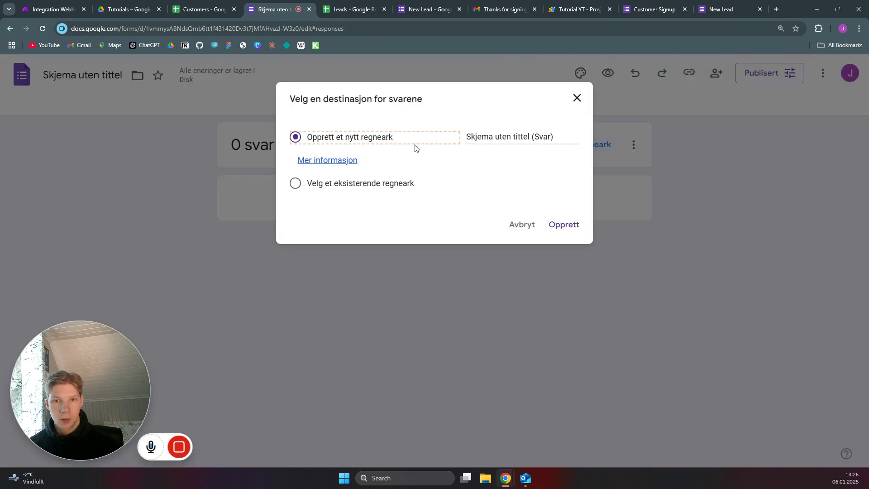
{"action": "left_click", "coordinate": [296, 183]}
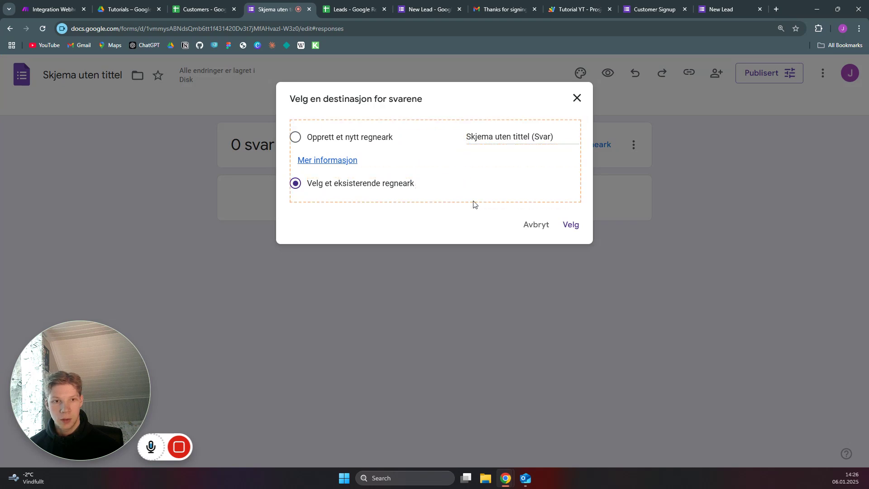
{"action": "left_click", "coordinate": [572, 225]}
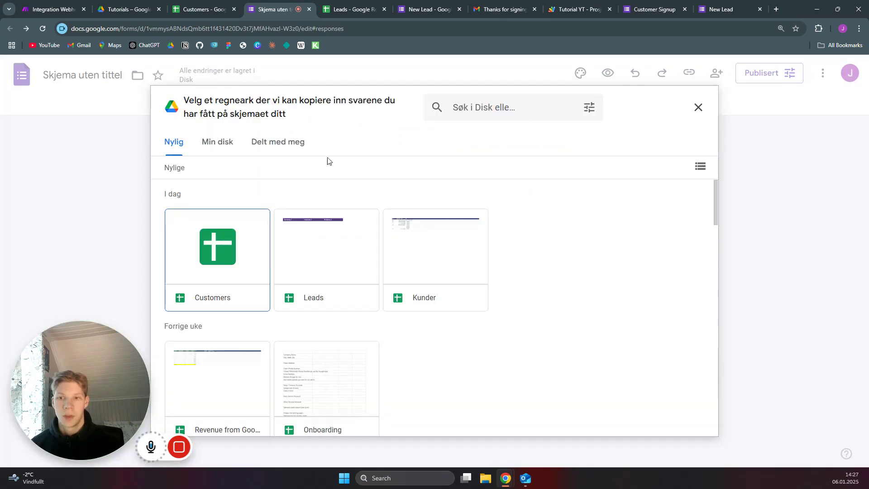
{"action": "left_click", "coordinate": [234, 243]}
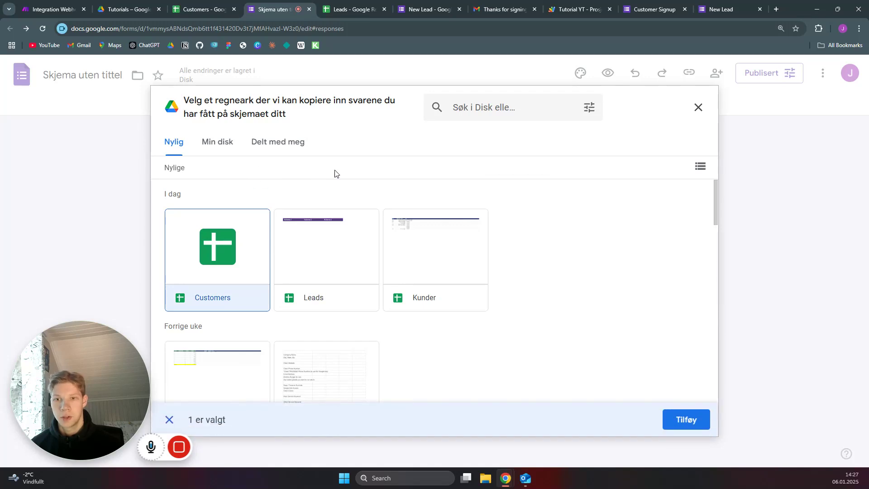
{"action": "left_click", "coordinate": [686, 418]}
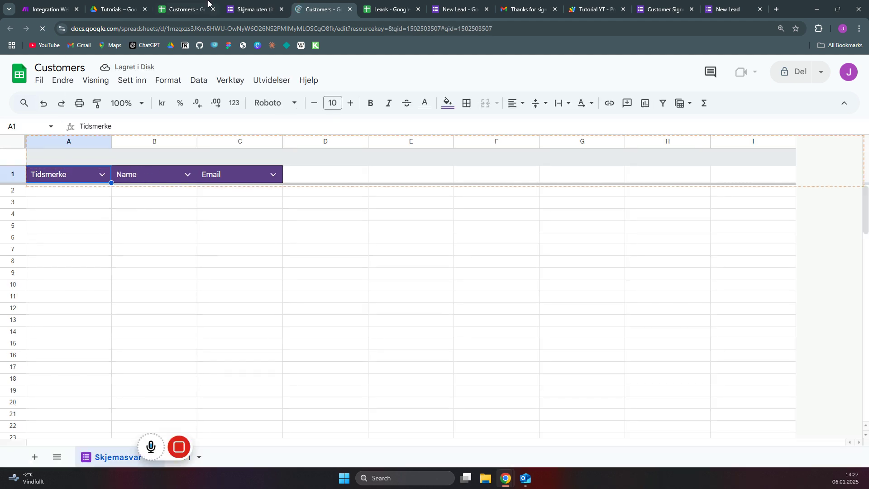
{"action": "left_click", "coordinate": [244, 9]}
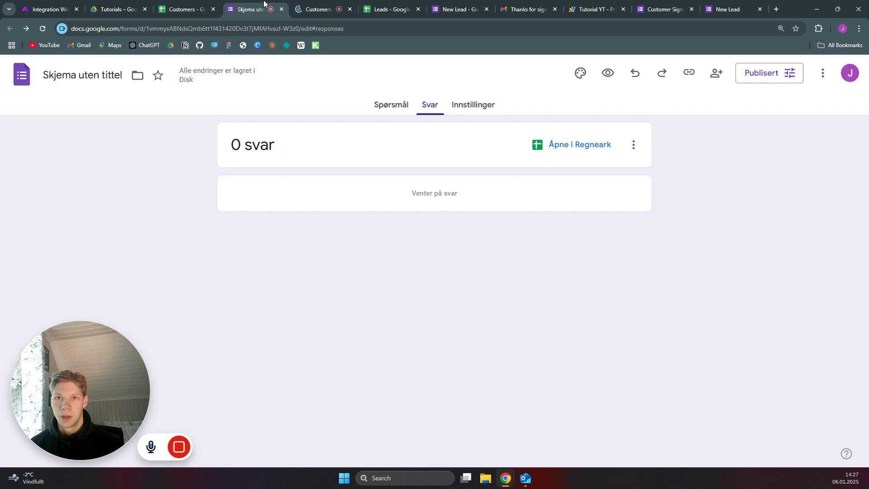
Open Skriptredigering from the form's Mer menu to create a bound Apps Script project
{"action": "left_click", "coordinate": [400, 107]}
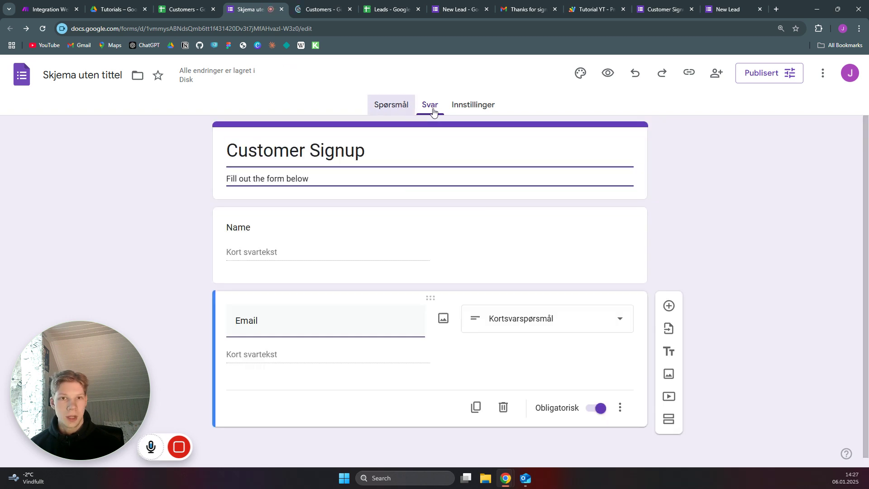
{"action": "left_click", "coordinate": [822, 75]}
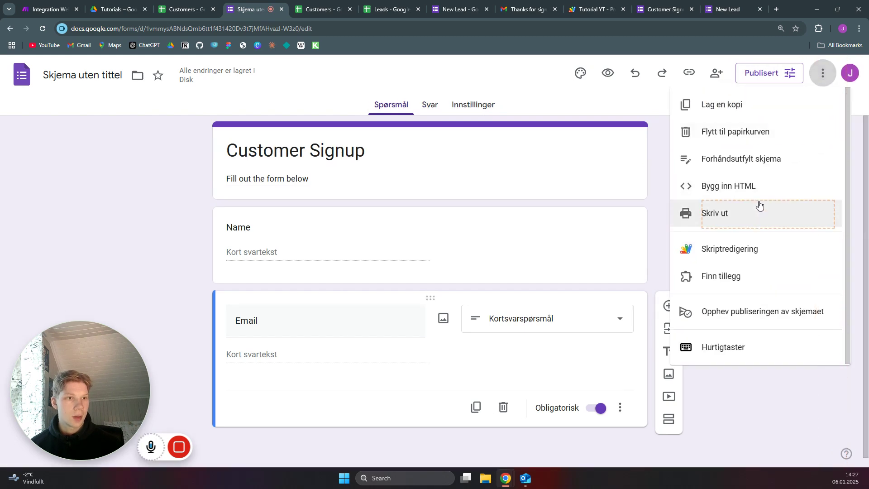
{"action": "left_click", "coordinate": [729, 248]}
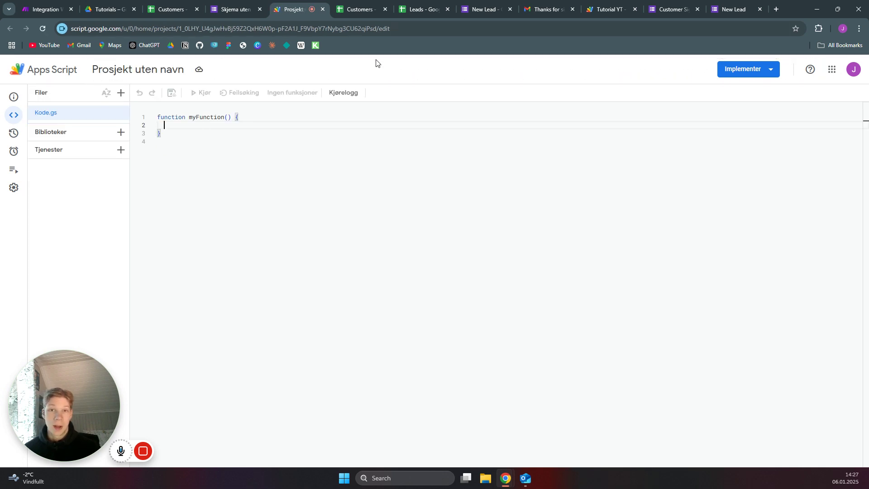
Copy the onSubmit webhook script from Tutorial YT and paste it over the empty myFunction stub
{"action": "left_click", "coordinate": [600, 7]}
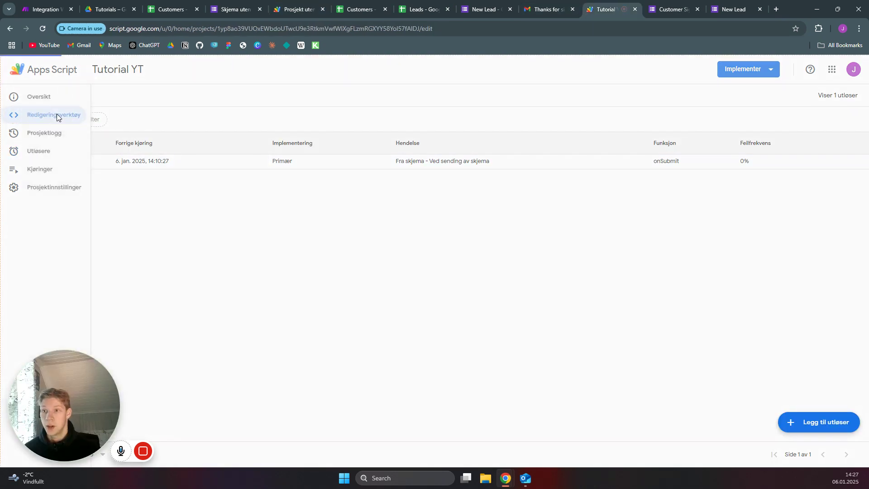
{"action": "left_click", "coordinate": [56, 114]}
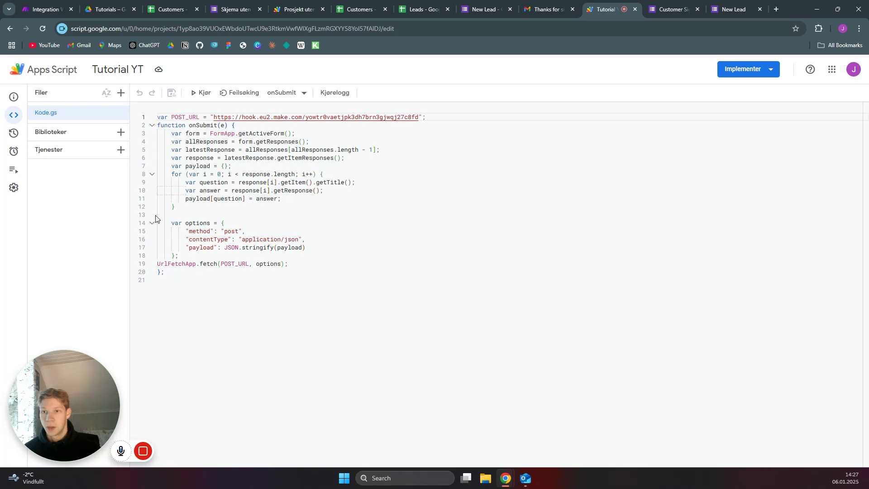
{"action": "left_click_drag", "start_coordinate": [165, 272], "coordinate": [156, 117]}
{"action": "key", "text": "ctrl+c"}
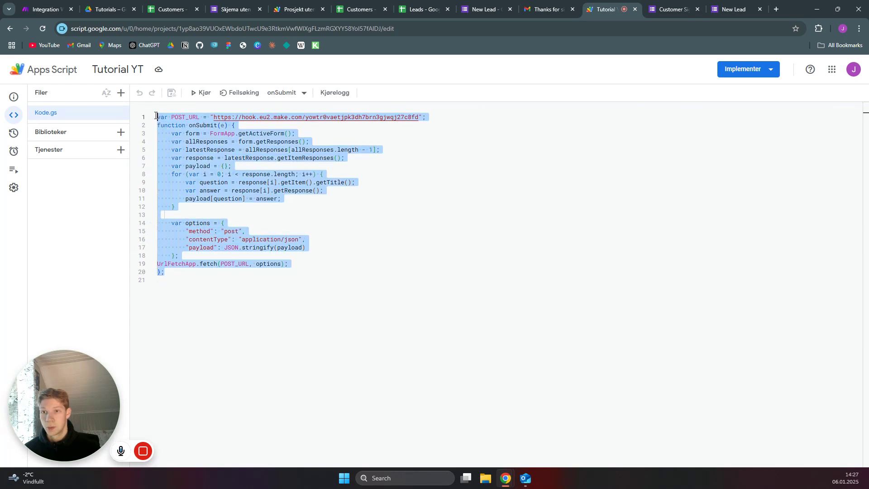
{"action": "left_click", "coordinate": [294, 9]}
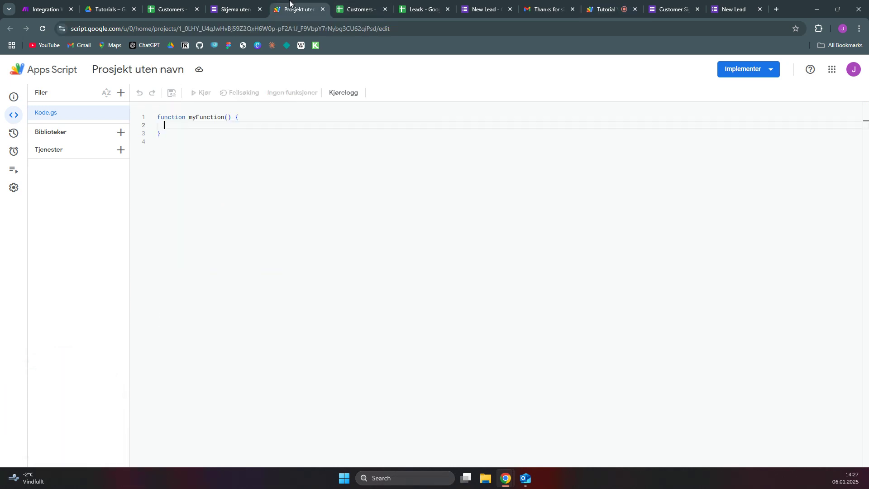
{"action": "left_click_drag", "start_coordinate": [162, 135], "coordinate": [151, 114]}
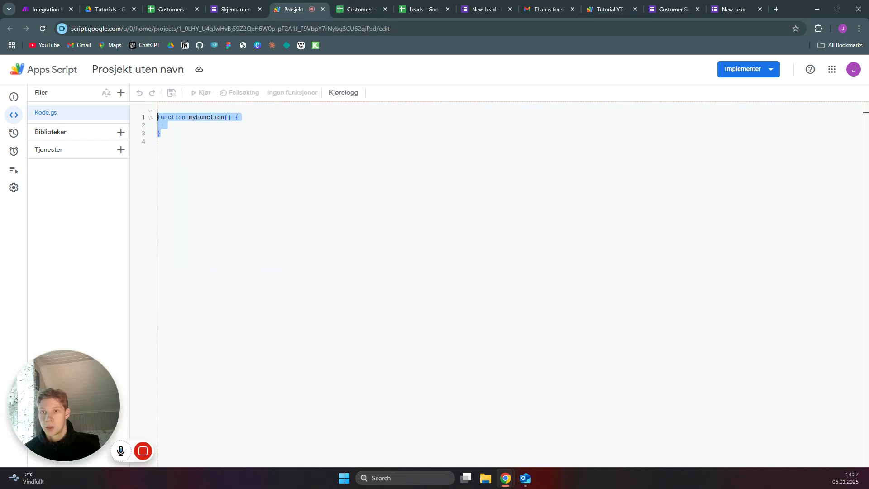
{"action": "key", "text": "ctrl+v"}
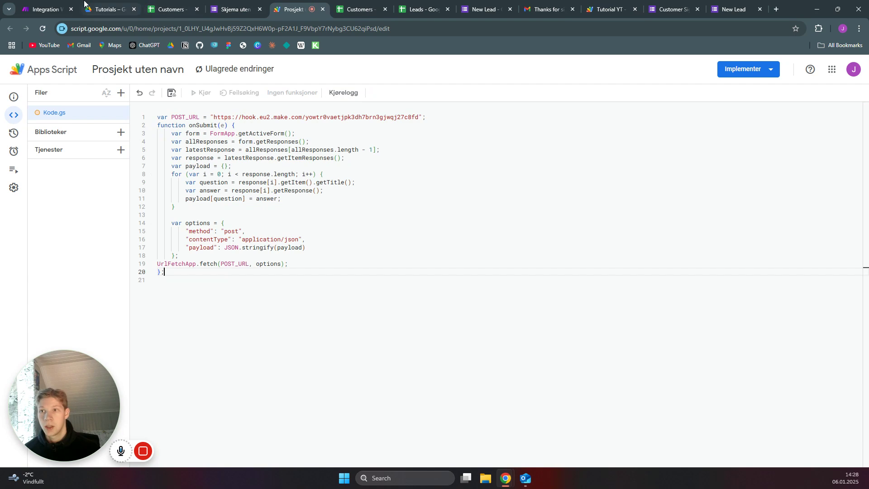
{"action": "left_click", "coordinate": [53, 4]}
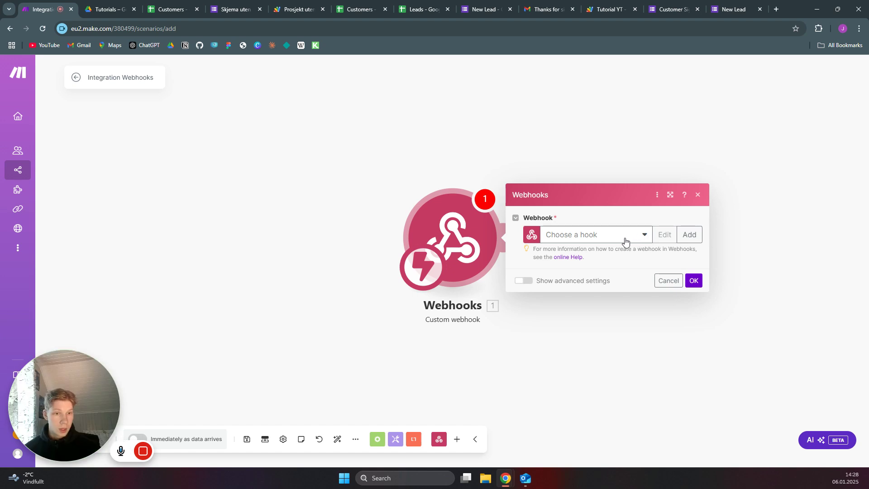
Add a webhook named 'Google Form New Customer', save it, and copy its address
{"action": "left_click", "coordinate": [689, 234]}
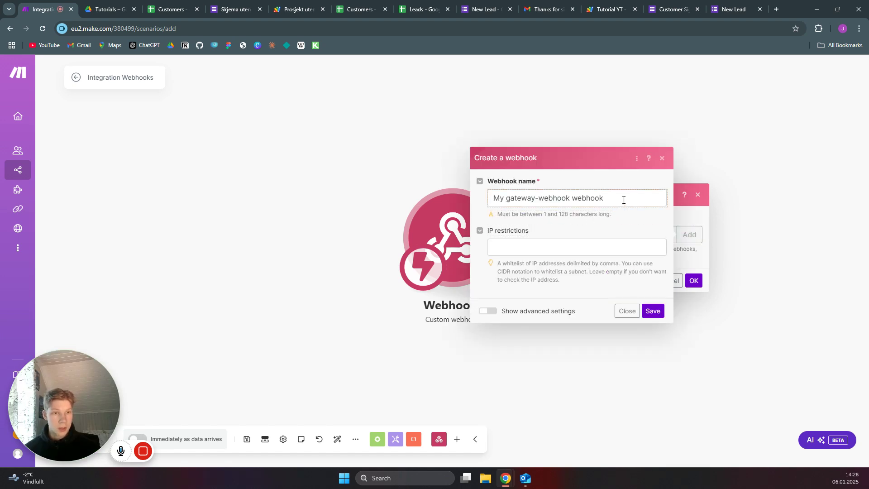
{"action": "left_click_drag", "start_coordinate": [624, 200], "coordinate": [489, 199]}
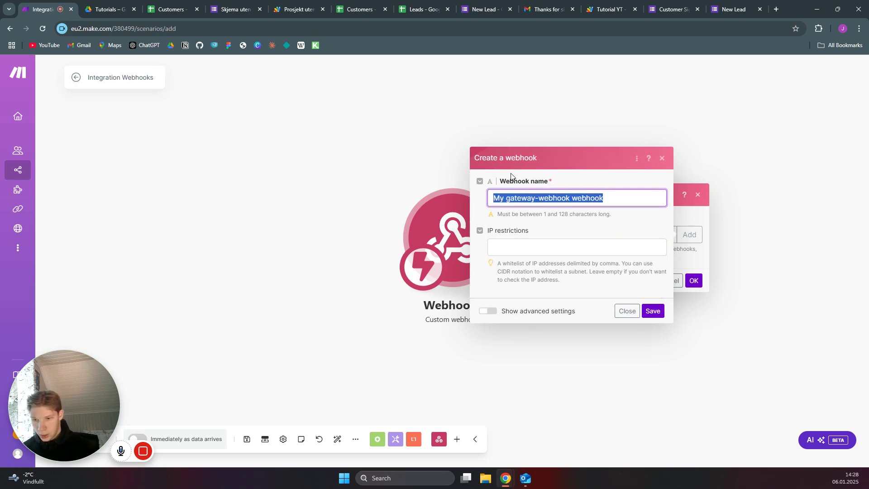
{"action": "type", "text": "Google Form New Customer"}
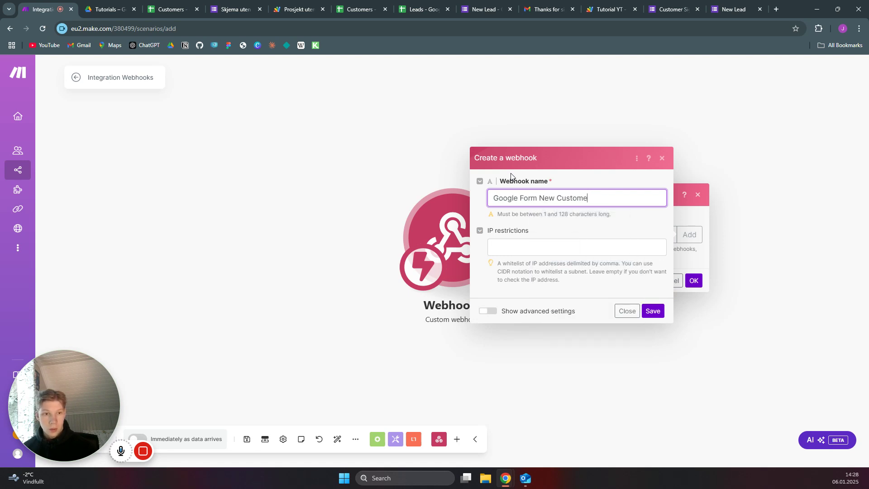
{"action": "left_click", "coordinate": [653, 310]}
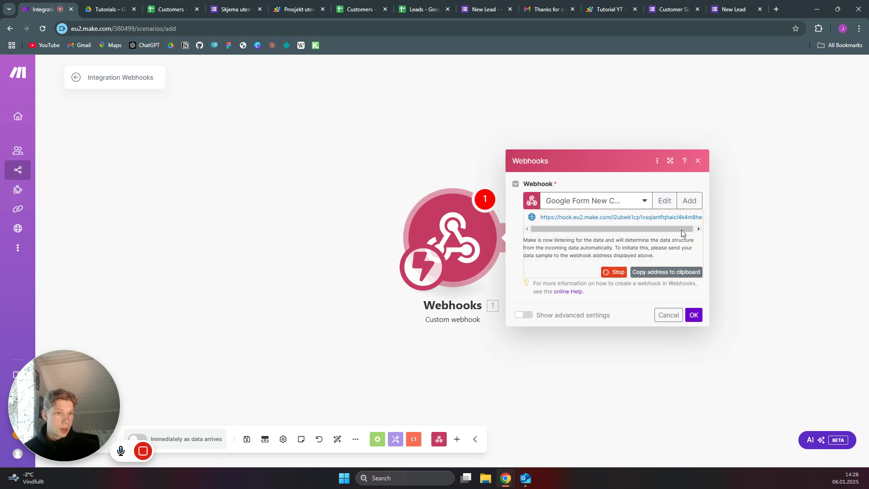
{"action": "left_click", "coordinate": [664, 274]}
{"action": "left_click", "coordinate": [294, 7]}
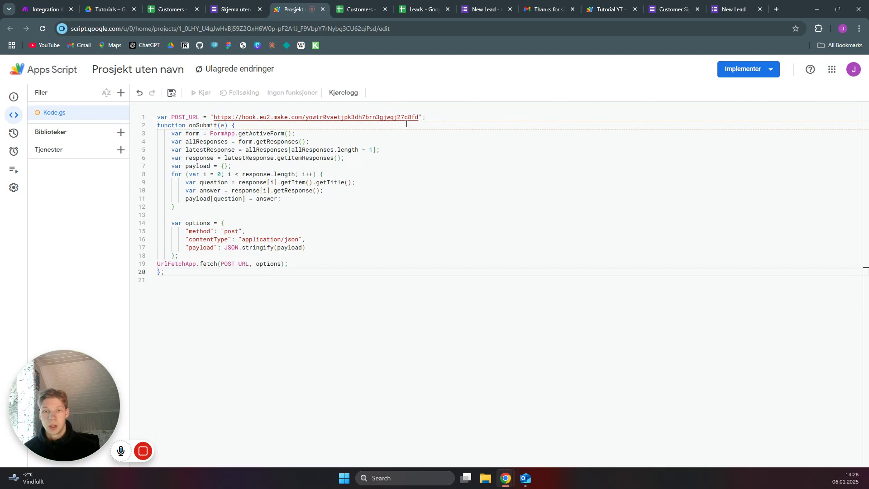
Replace the POST_URL on line 1 with the new Make webhook address
{"action": "left_click_drag", "start_coordinate": [419, 117], "coordinate": [241, 116]}
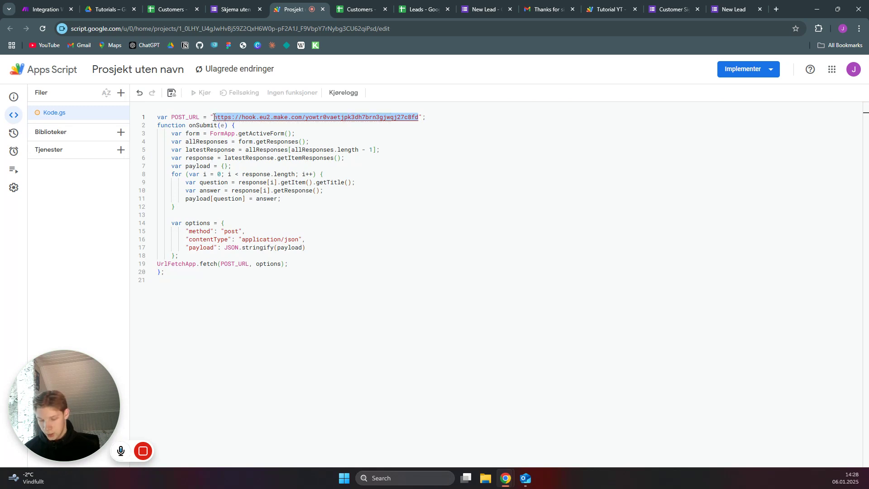
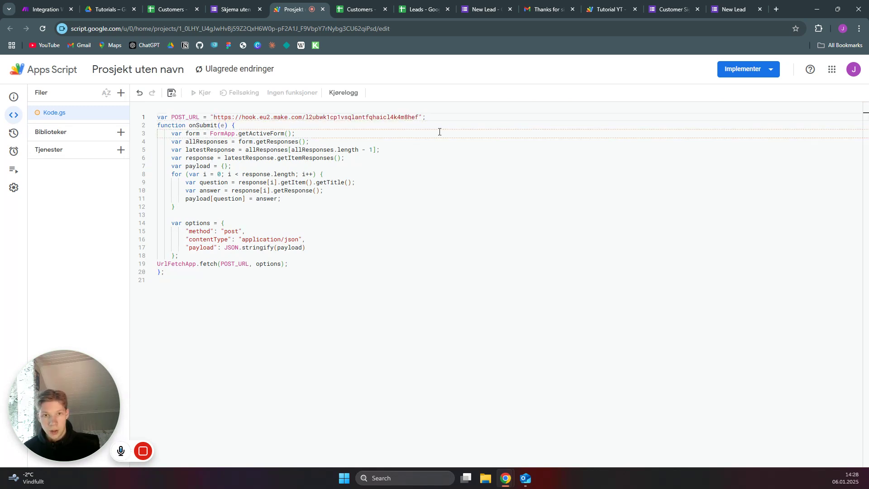
{"action": "left_click", "coordinate": [299, 222]}
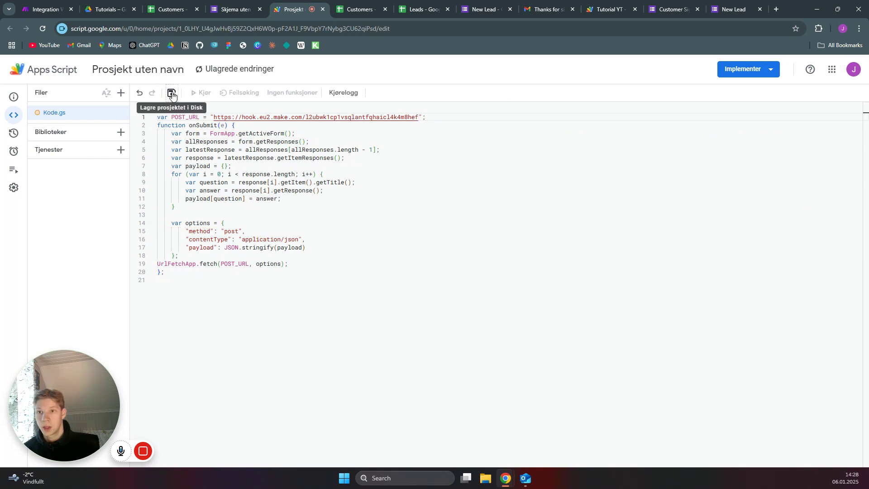
Rename the Apps Script project to 'New Customer Tutorial'
{"action": "left_click", "coordinate": [152, 72]}
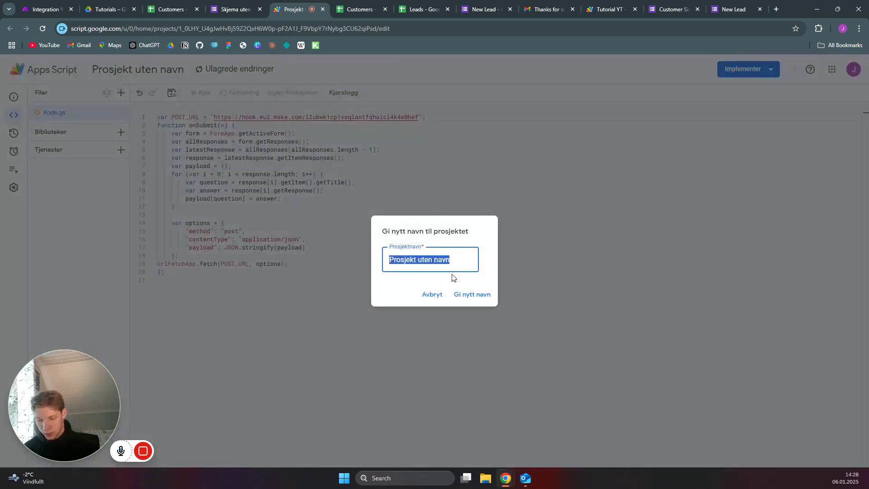
{"action": "type", "text": "New Customer Tutorial"}
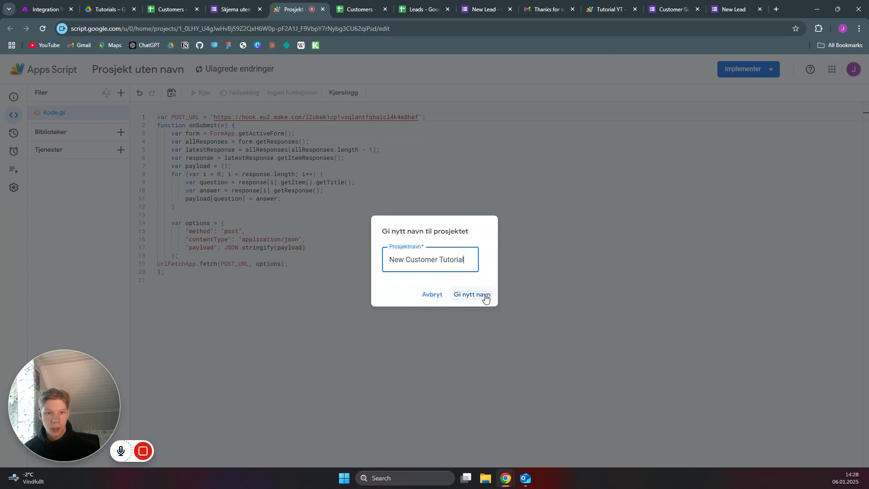
{"action": "left_click", "coordinate": [484, 297]}
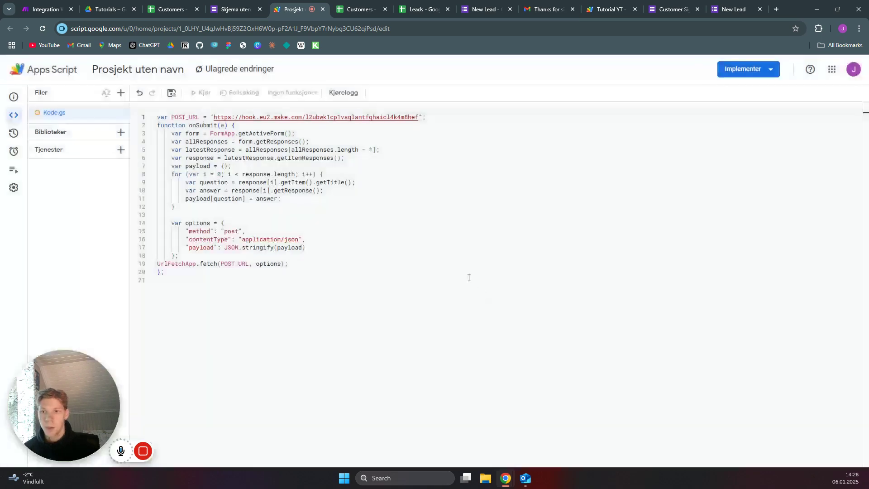
Save and run onSubmit, check Make and the execution log, then return to the form
{"action": "left_click", "coordinate": [172, 93]}
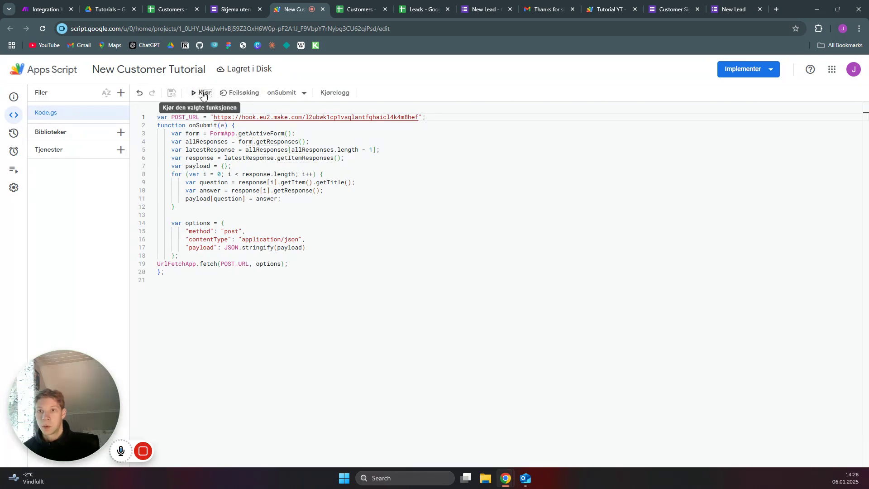
{"action": "left_click", "coordinate": [200, 93]}
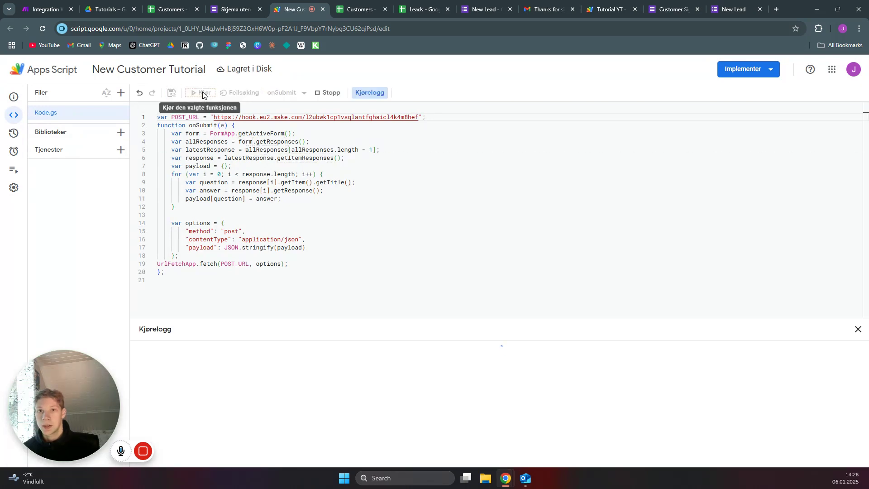
{"action": "left_click", "coordinate": [51, 4]}
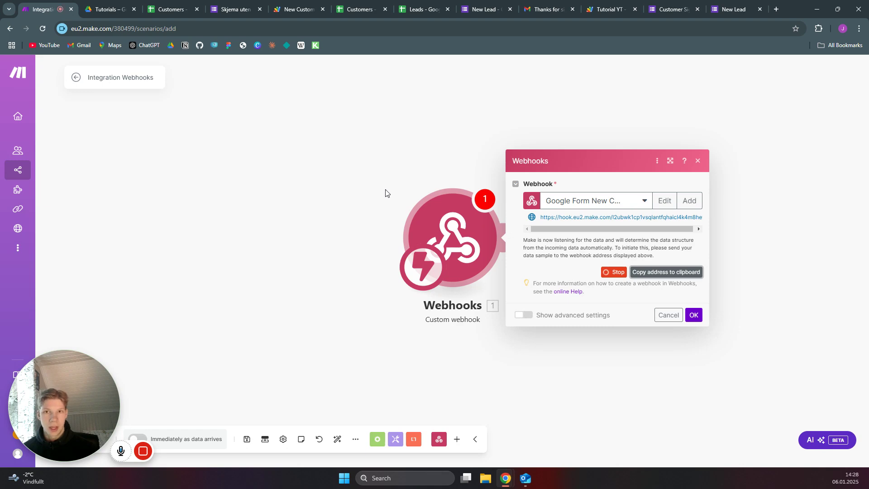
{"action": "left_click", "coordinate": [294, 8]}
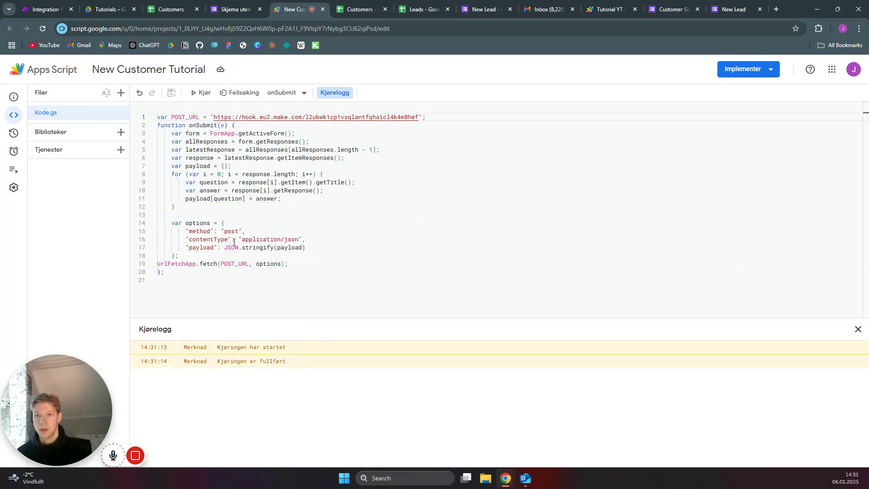
{"action": "left_click", "coordinate": [257, 5]}
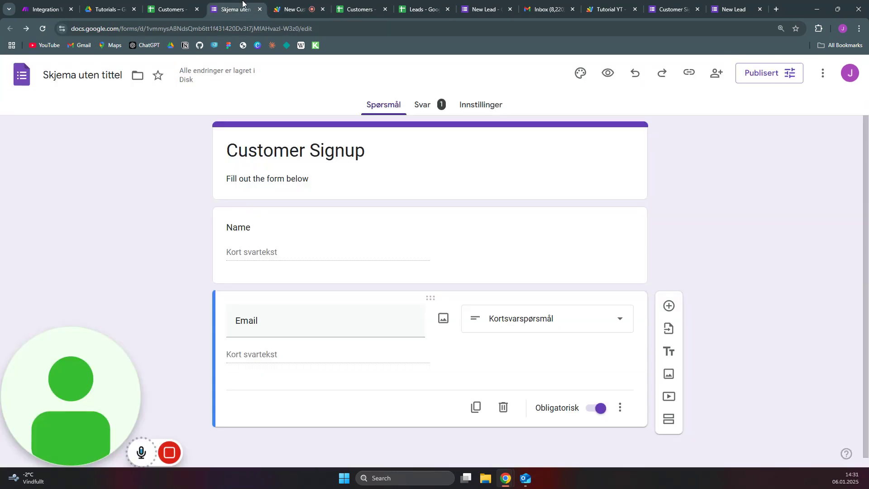
Copy the form's respondent link and go back to the New Customer Tutorial script
{"action": "left_click", "coordinate": [689, 72]}
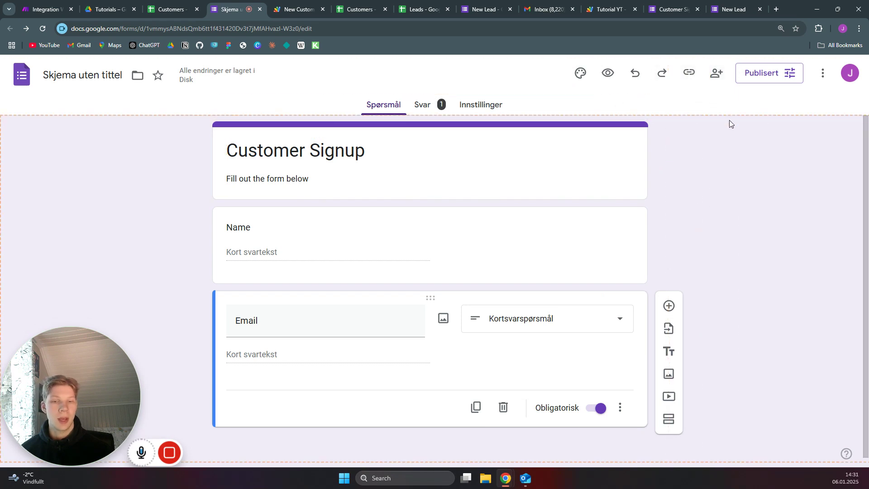
{"action": "left_click", "coordinate": [300, 5]}
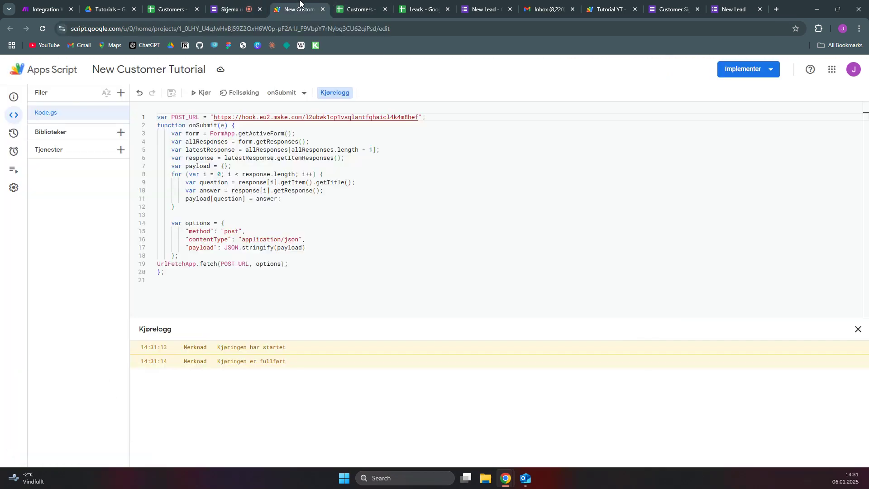
Create a trigger running onSubmit from the form on form submit, and try saving it
{"action": "left_click", "coordinate": [19, 151]}
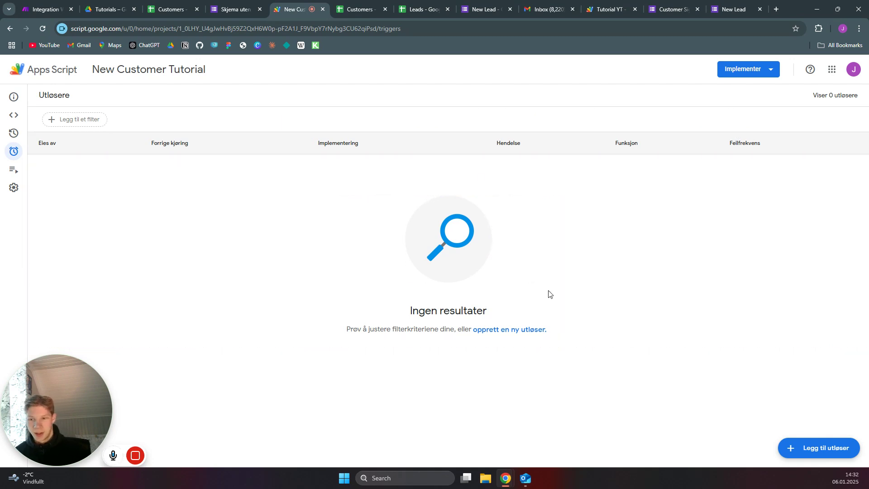
{"action": "left_click", "coordinate": [528, 335]}
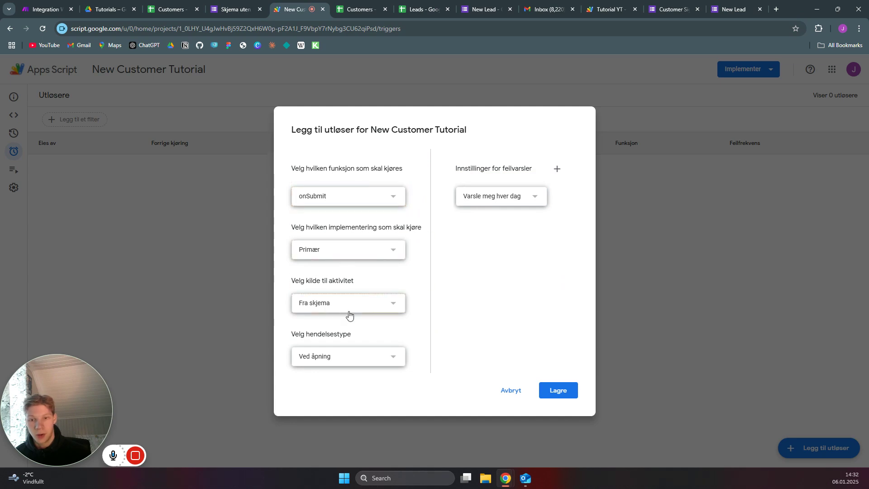
{"action": "left_click", "coordinate": [369, 357]}
{"action": "left_click", "coordinate": [355, 375]}
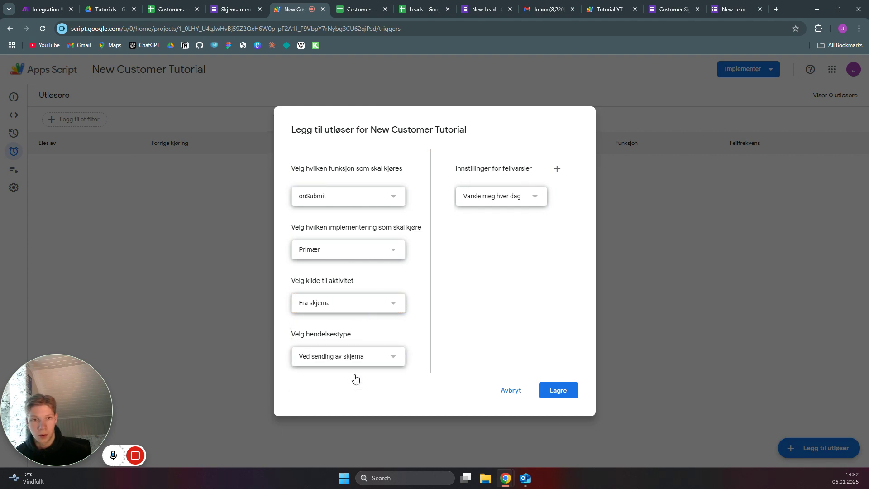
{"action": "left_click", "coordinate": [560, 392]}
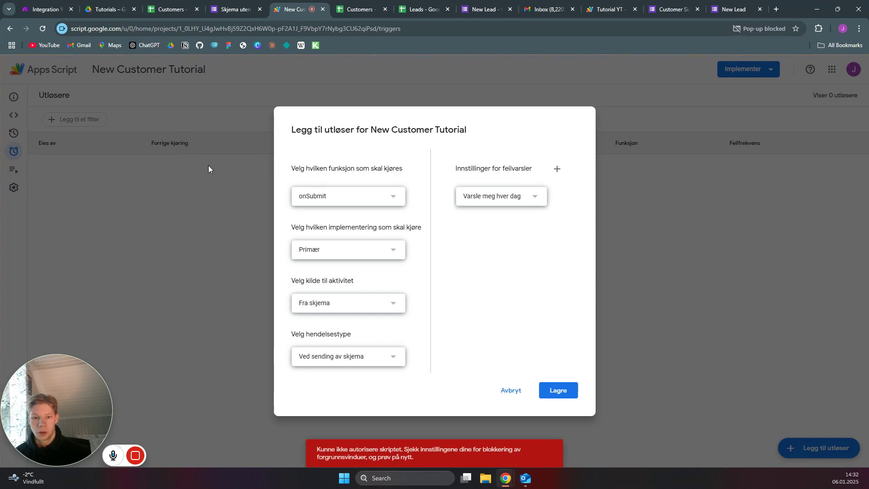
Retry saving the trigger after closing the failed sign-in window
{"action": "left_click", "coordinate": [562, 391]}
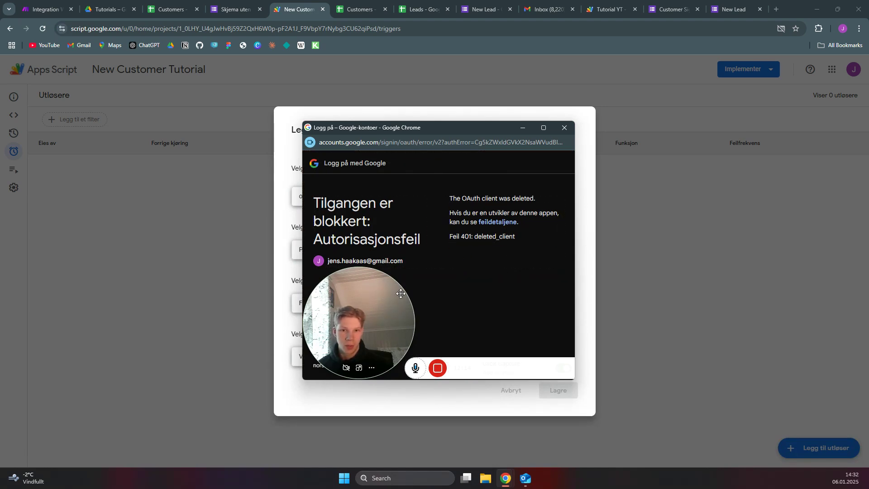
{"action": "mouse_move", "coordinate": [401, 294]}
{"action": "left_mouse_down"}
{"action": "mouse_move", "coordinate": [442, 192]}
{"action": "mouse_move", "coordinate": [410, 291]}
{"action": "mouse_move", "coordinate": [401, 287]}
{"action": "left_mouse_up"}
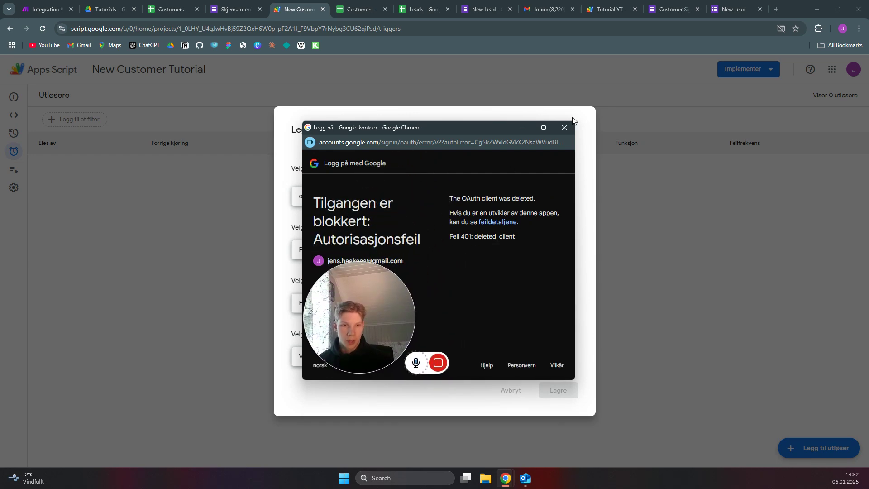
{"action": "left_click", "coordinate": [563, 127]}
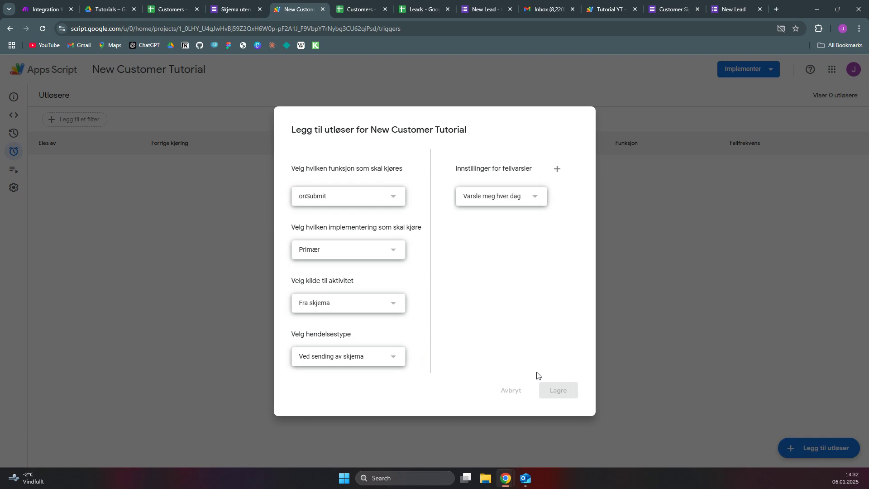
{"action": "left_click", "coordinate": [563, 397]}
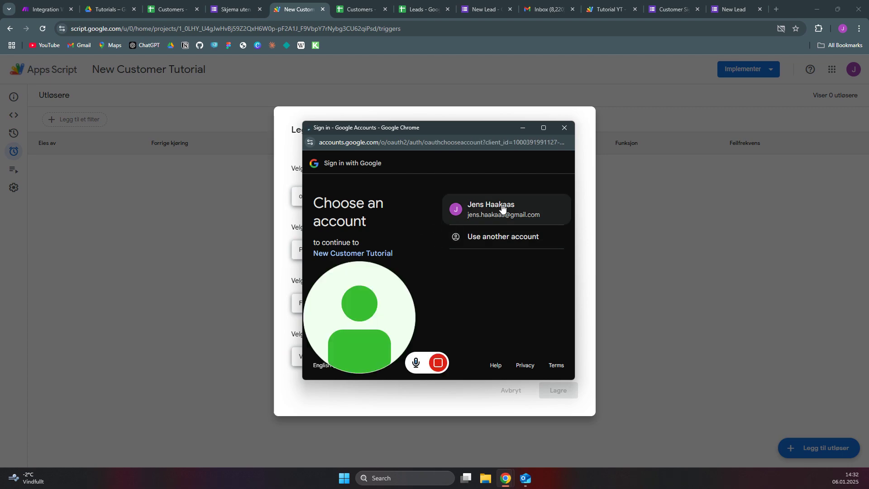
Authorize with your Google account, continuing past the unverified-app warning to New Customer Tutorial and allowing access
{"action": "left_click", "coordinate": [502, 207]}
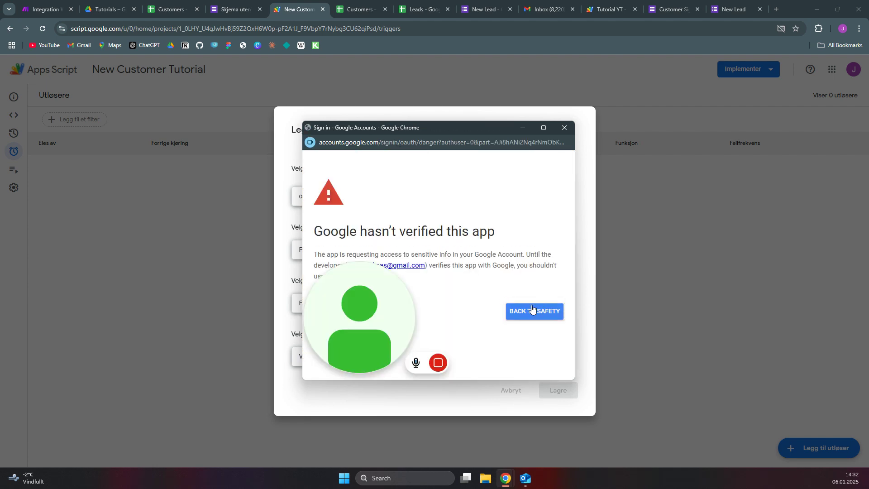
{"action": "left_click_drag", "start_coordinate": [399, 279], "coordinate": [433, 171]}
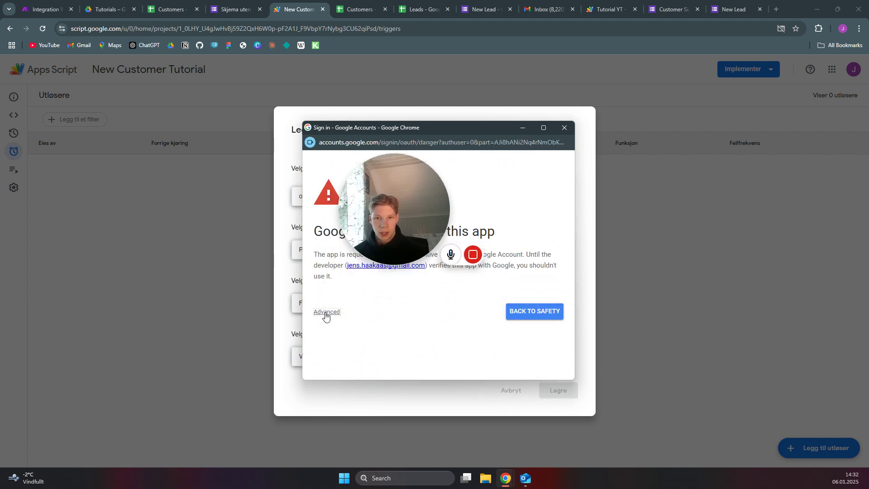
{"action": "left_click", "coordinate": [324, 311]}
{"action": "scroll", "coordinate": [359, 330], "scroll_direction": "down", "scroll_amount": 2}
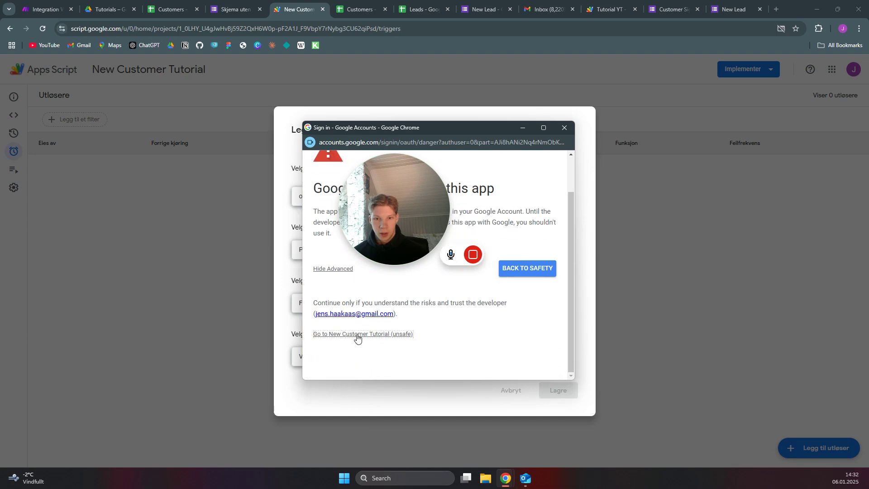
{"action": "left_click", "coordinate": [357, 334]}
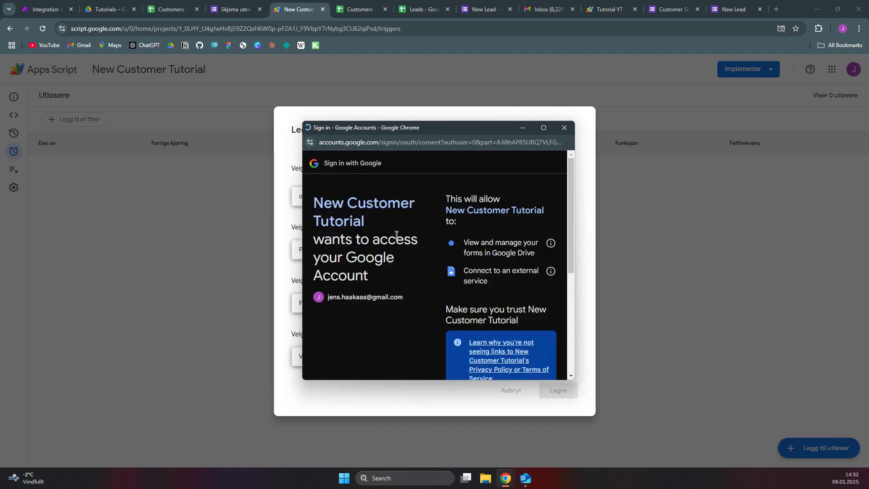
{"action": "scroll", "coordinate": [501, 197], "scroll_direction": "down", "scroll_amount": 5}
{"action": "scroll", "coordinate": [501, 196], "scroll_direction": "up", "scroll_amount": 5}
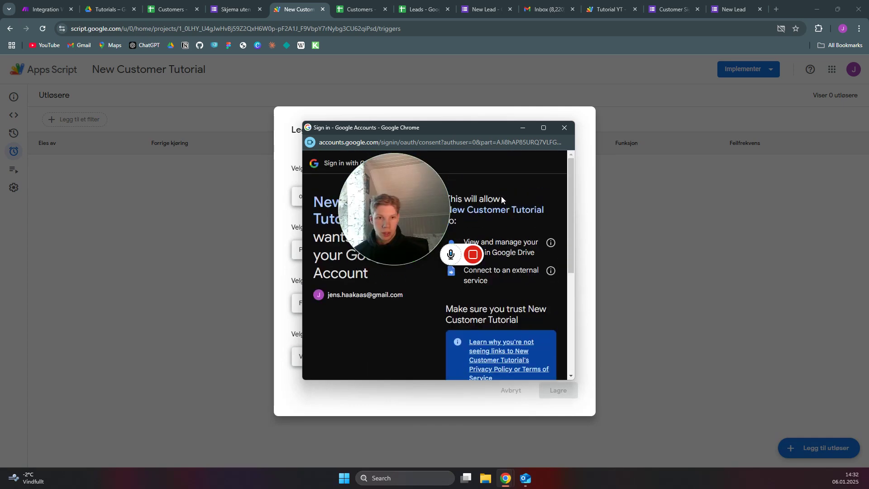
{"action": "scroll", "coordinate": [501, 197], "scroll_direction": "down", "scroll_amount": 1}
{"action": "scroll", "coordinate": [501, 197], "scroll_direction": "down", "scroll_amount": 1}
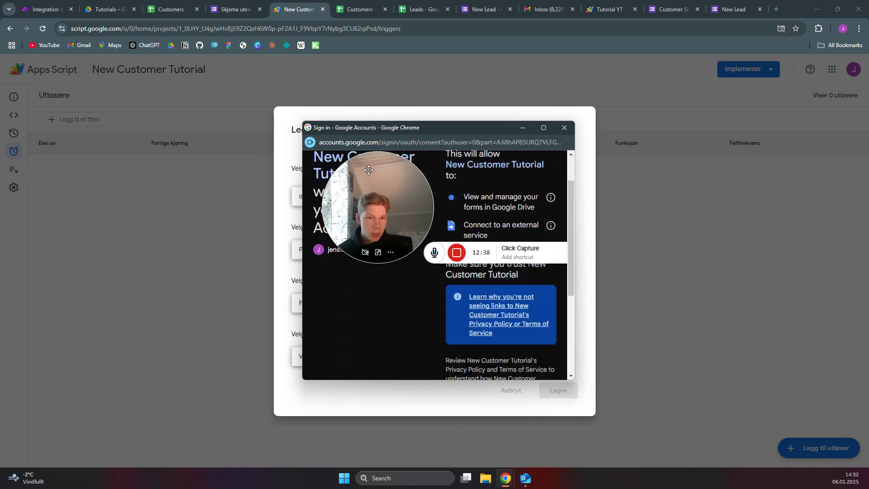
{"action": "scroll", "coordinate": [520, 367], "scroll_direction": "up", "scroll_amount": 1}
{"action": "scroll", "coordinate": [512, 327], "scroll_direction": "down", "scroll_amount": 4}
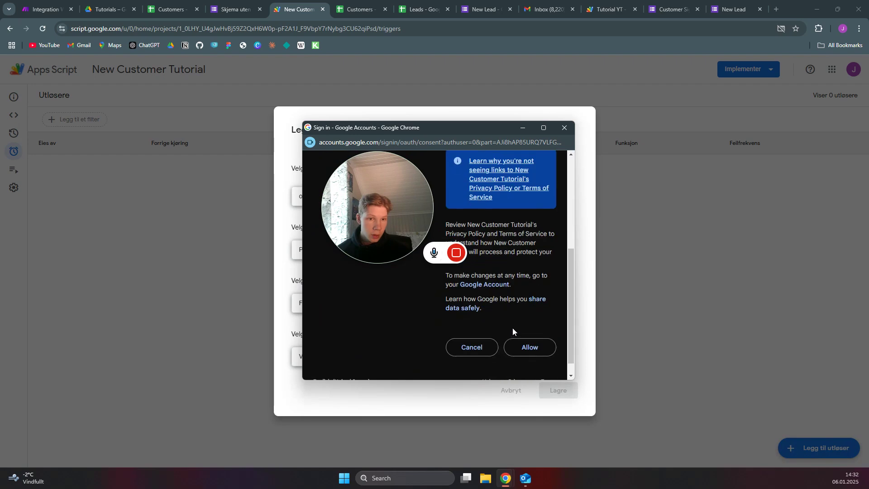
{"action": "left_click", "coordinate": [531, 347]}
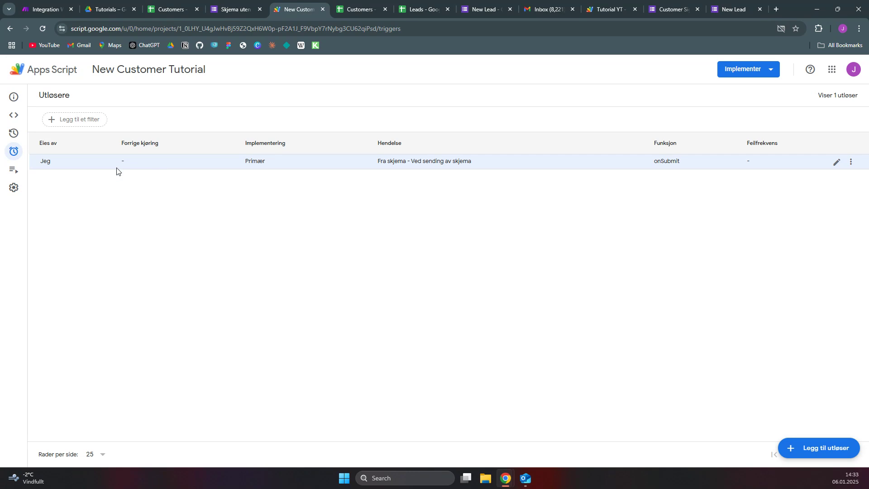
Return to Make and confirm the Google Form New Customer webhook settings with OK
{"action": "left_click", "coordinate": [43, 4]}
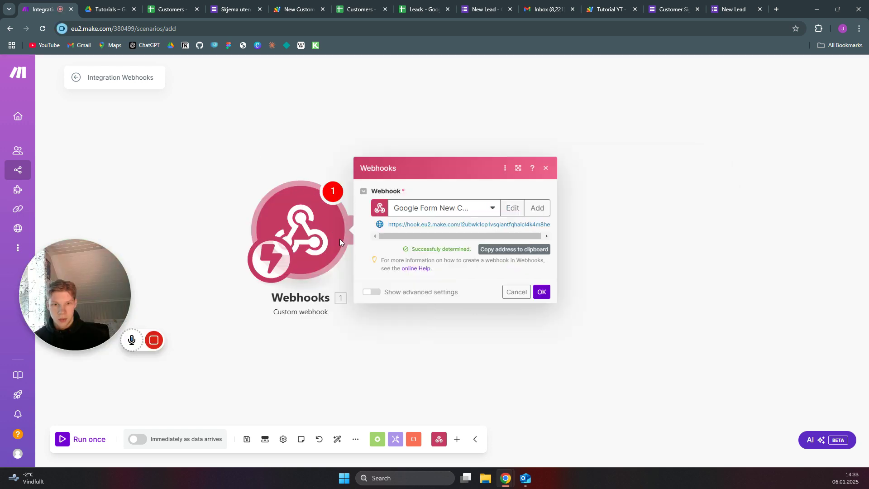
{"action": "left_click", "coordinate": [542, 292]}
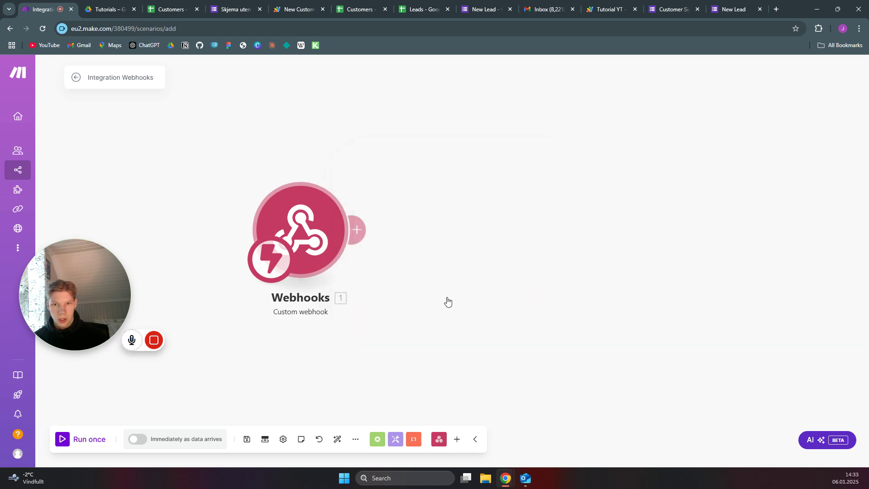
Run the scenario once and stop it, then add an Email > Send an Email module
{"action": "left_click", "coordinate": [81, 441]}
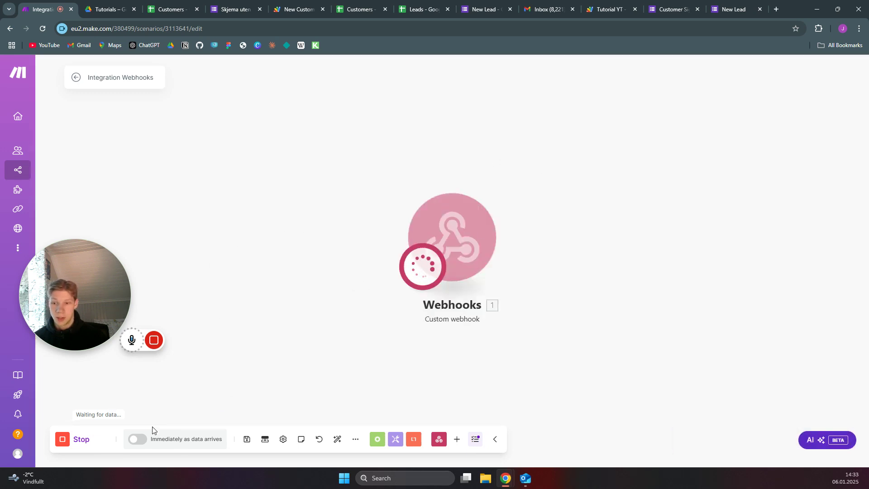
{"action": "left_click", "coordinate": [75, 439]}
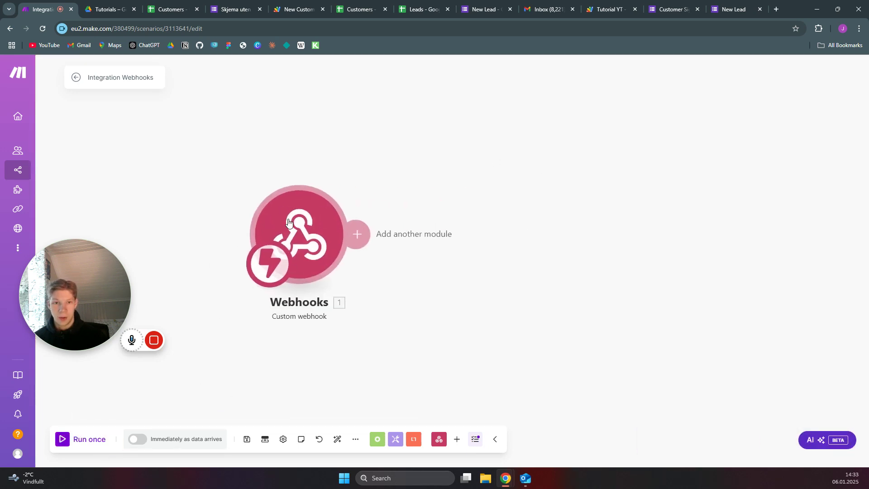
{"action": "left_click", "coordinate": [340, 234]}
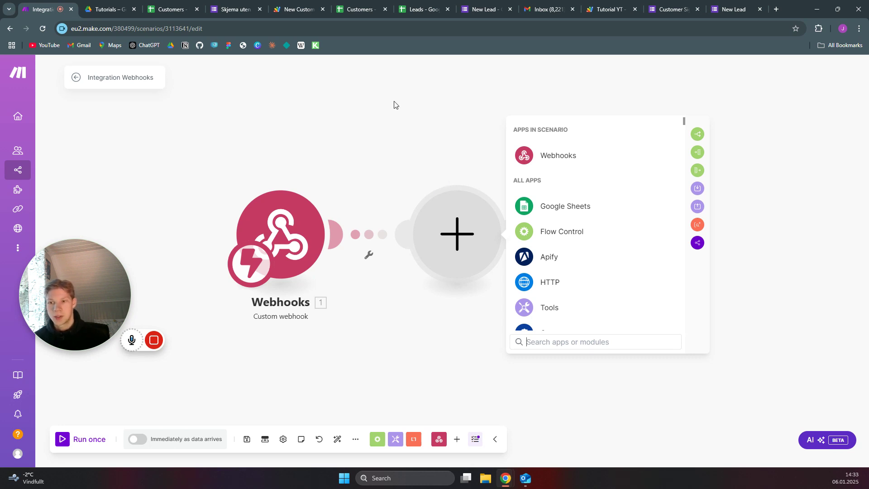
{"action": "scroll", "coordinate": [570, 226], "scroll_direction": "down", "scroll_amount": 5}
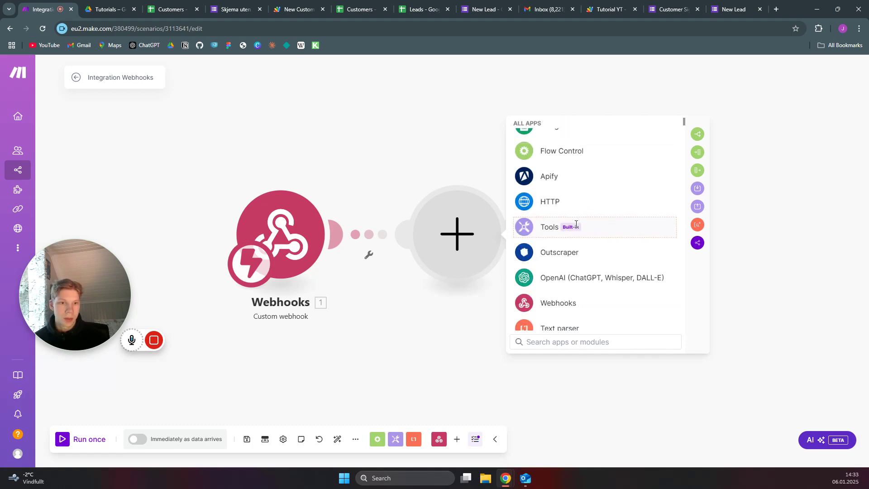
{"action": "scroll", "coordinate": [576, 226], "scroll_direction": "up", "scroll_amount": 1}
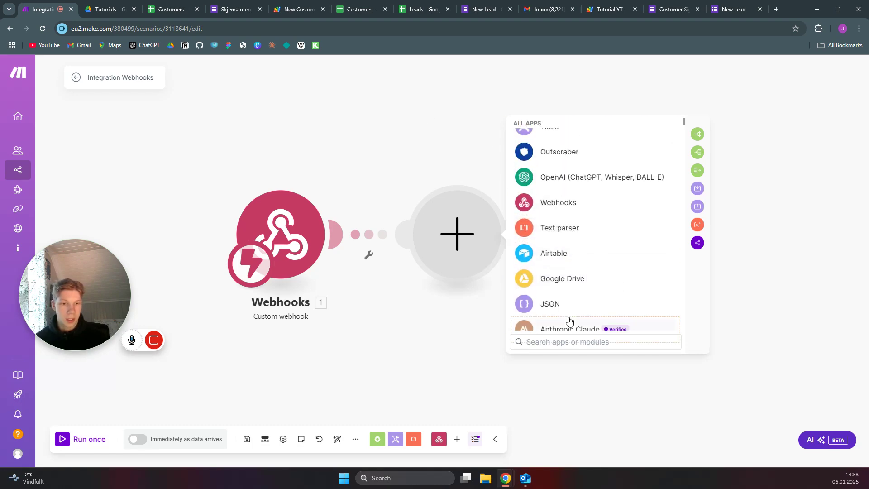
{"action": "type", "text": "email"}
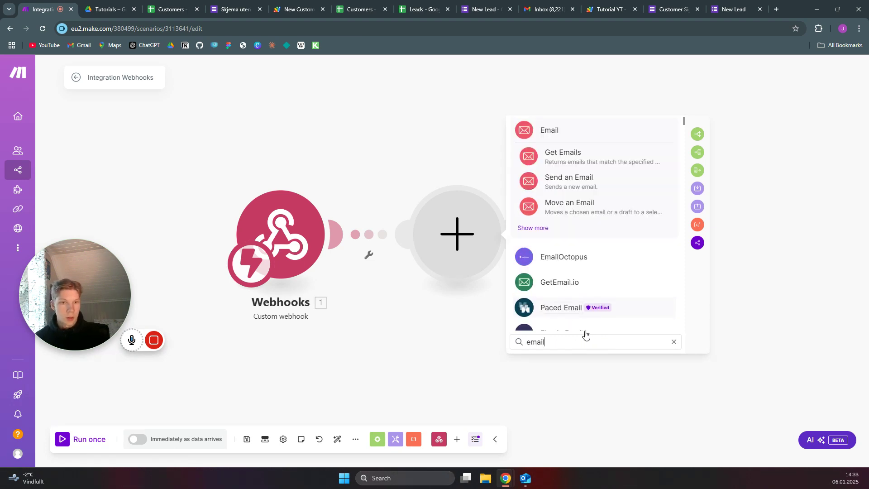
{"action": "left_click", "coordinate": [582, 182]}
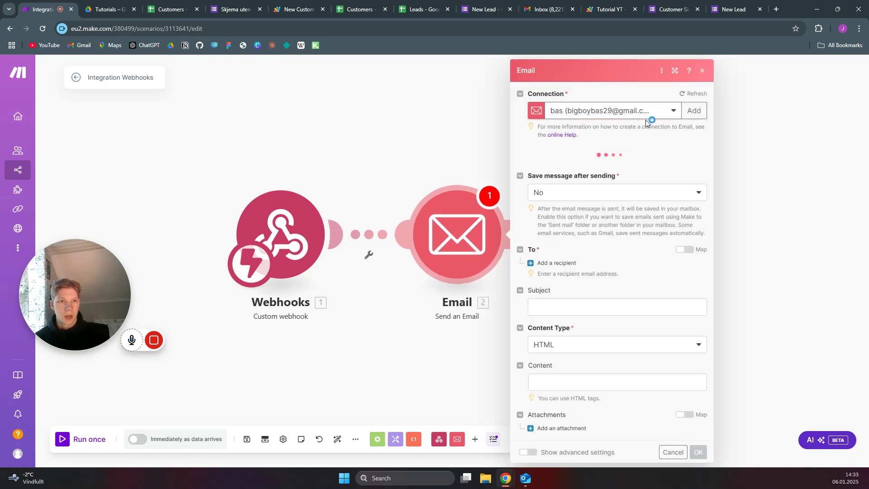
Switch the email connection and map the webhook's 1. Email as the recipient address
{"action": "left_click", "coordinate": [671, 112]}
{"action": "left_click", "coordinate": [604, 142]}
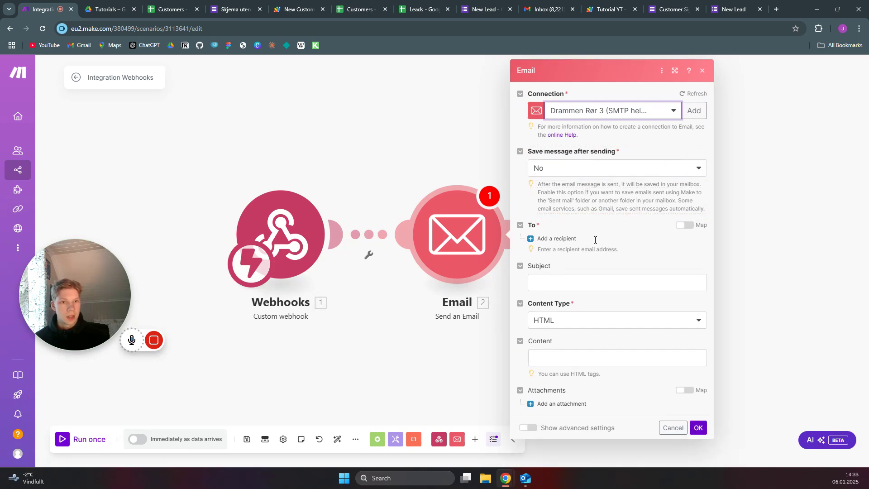
{"action": "left_click", "coordinate": [556, 238]}
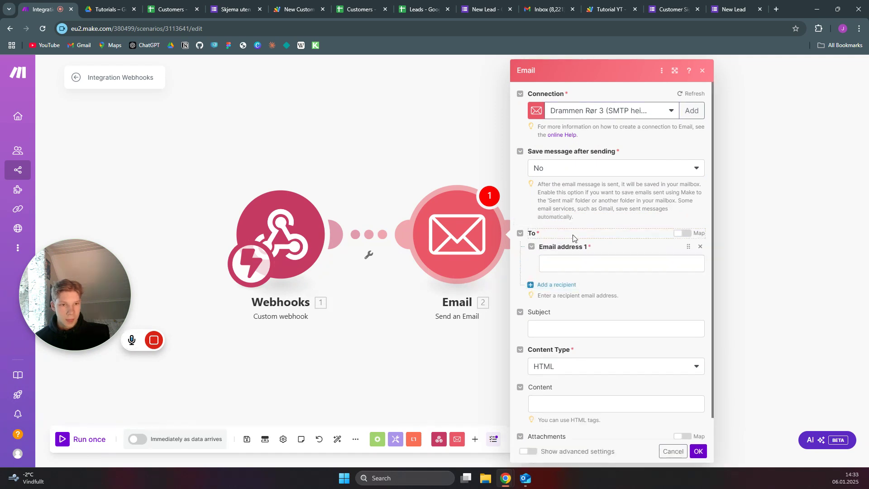
{"action": "left_click", "coordinate": [576, 262]}
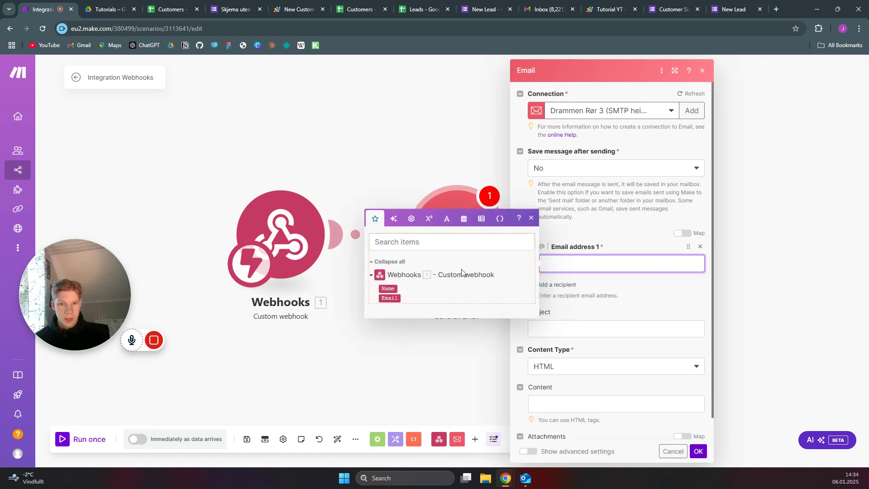
{"action": "left_click", "coordinate": [392, 298]}
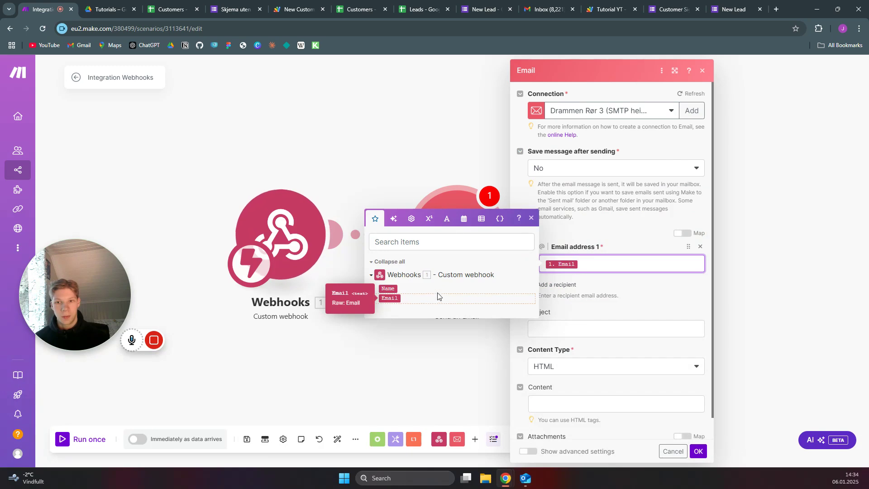
Set subject 'Thanks for signing up', Plaintext content, and a thank-you body with the 1. Name pill
{"action": "left_click", "coordinate": [585, 329]}
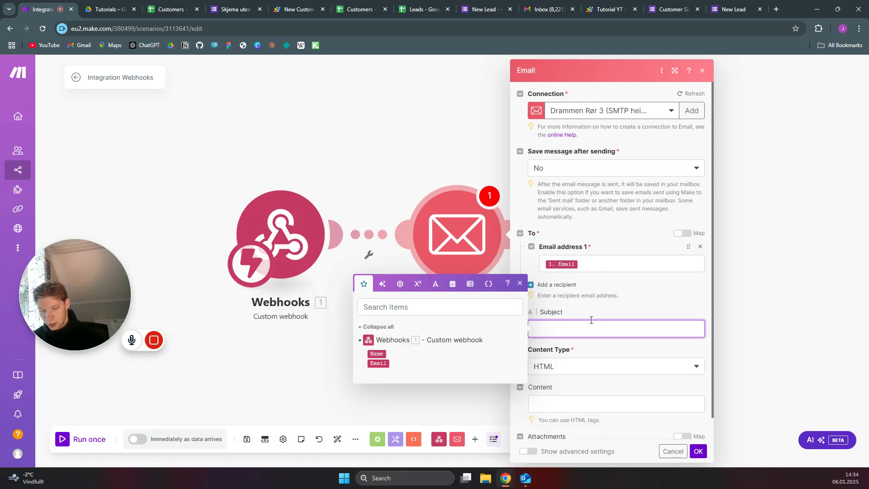
{"action": "type", "text": "Thank"}
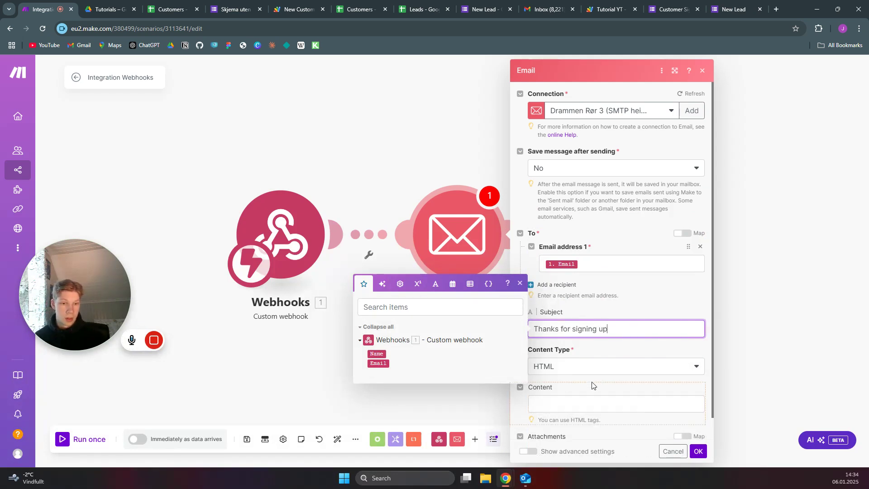
{"action": "type", "text": "s for signing up"}
{"action": "left_click", "coordinate": [600, 367]}
{"action": "left_click", "coordinate": [581, 350]}
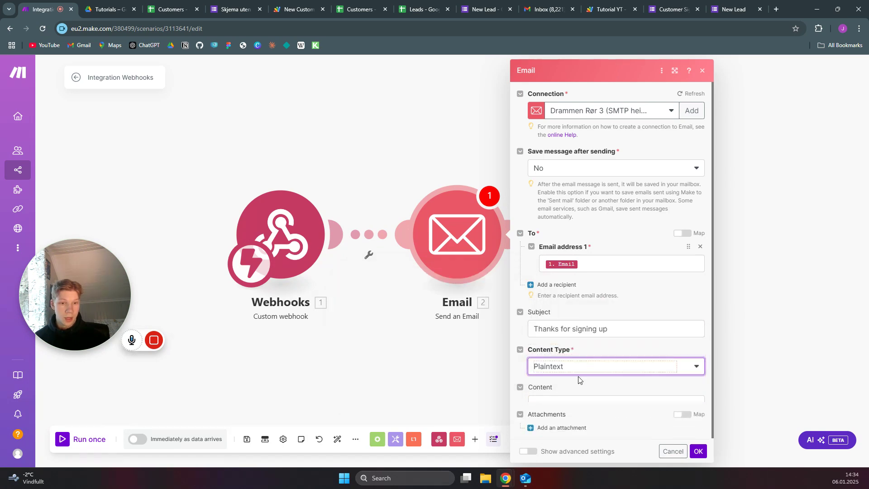
{"action": "left_click", "coordinate": [568, 404]}
{"action": "type", "text": "Th"}
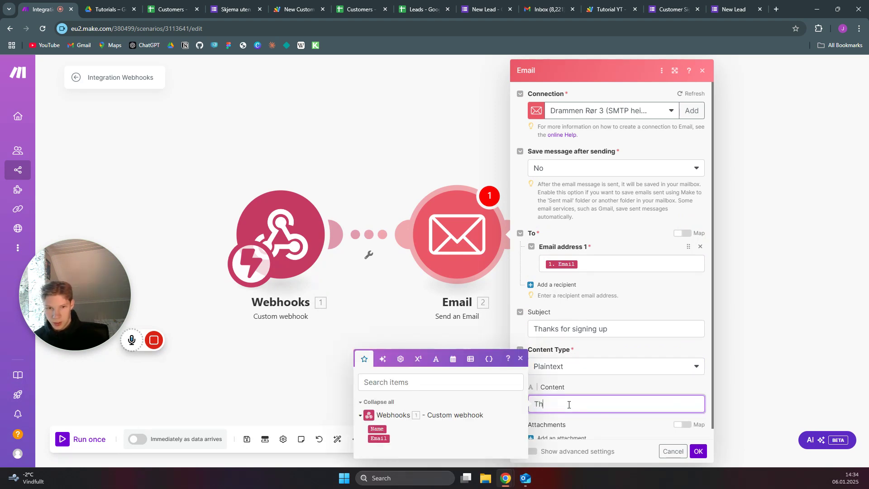
{"action": "type", "text": "ank"}
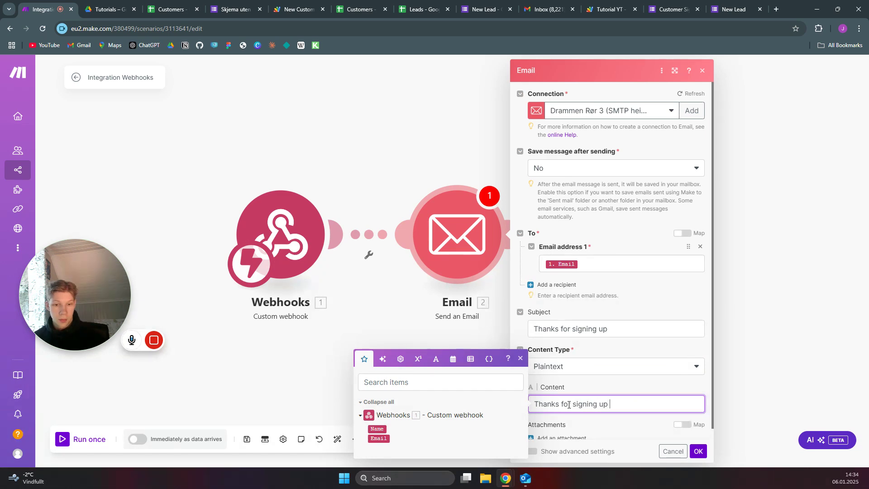
{"action": "left_click_drag", "start_coordinate": [377, 428], "coordinate": [611, 407]}
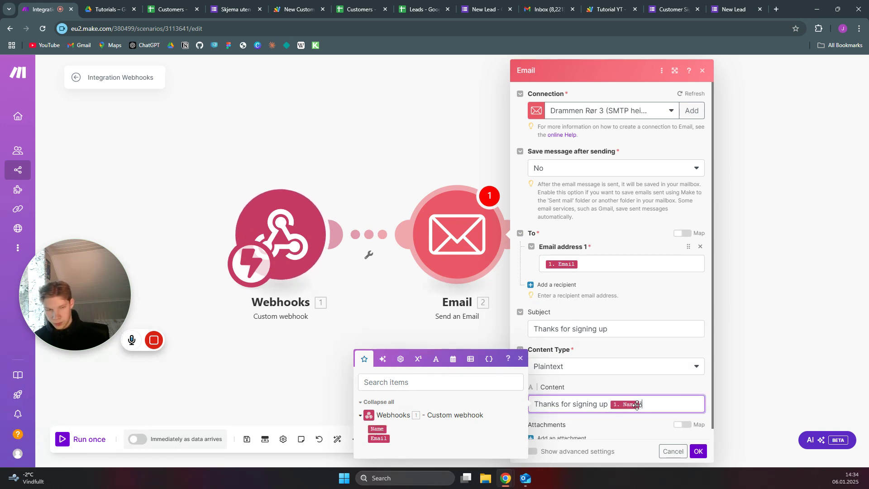
{"action": "type", "text": "!"}
{"action": "scroll", "coordinate": [664, 386], "scroll_direction": "down", "scroll_amount": 1}
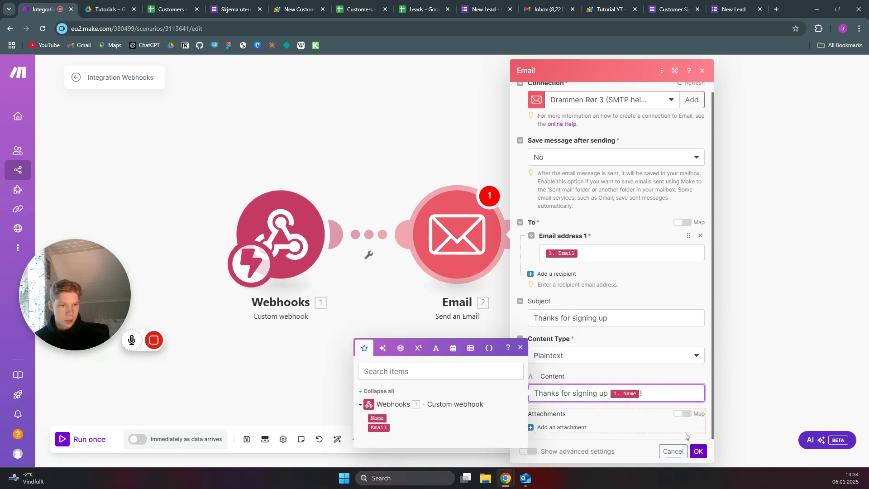
{"action": "left_click", "coordinate": [698, 451]}
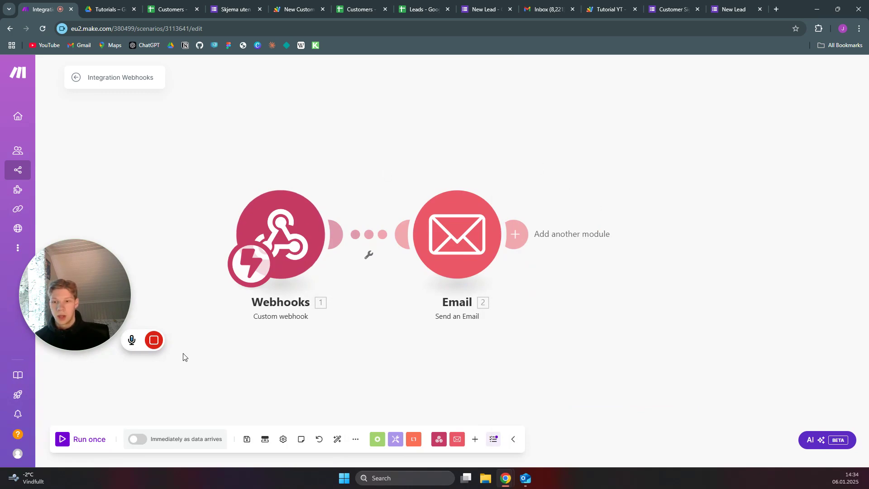
Schedule the scenario to run immediately as data arrives and save it
{"action": "left_click", "coordinate": [138, 439]}
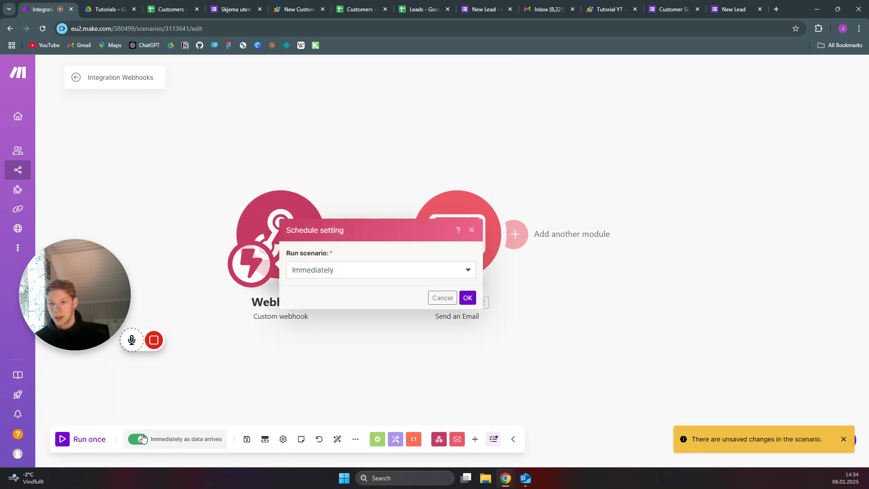
{"action": "left_click", "coordinate": [467, 299]}
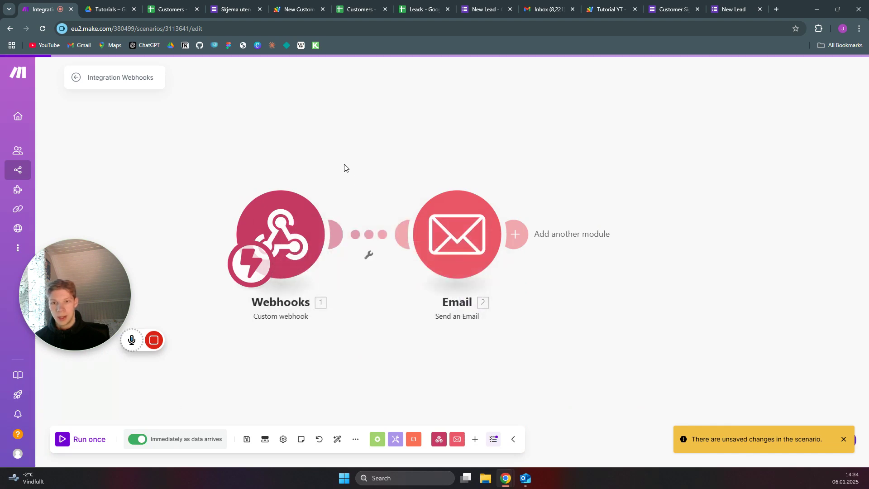
{"action": "left_click", "coordinate": [246, 437]}
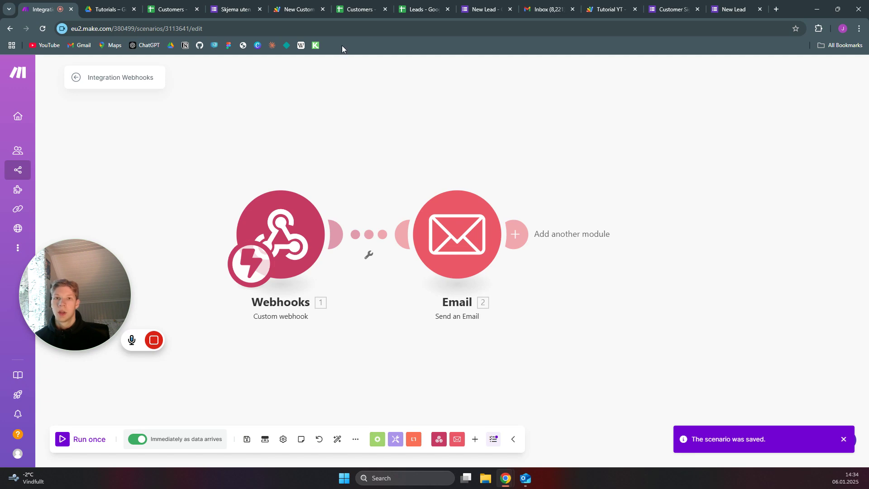
Submit another Customer Signup response, filling in the respondent's name and e-mail address
{"action": "left_click", "coordinate": [661, 8]}
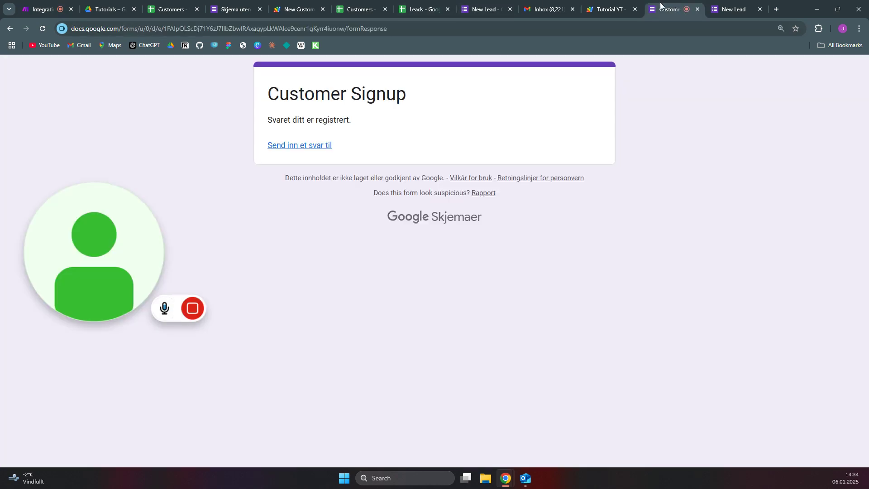
{"action": "left_click", "coordinate": [311, 145]}
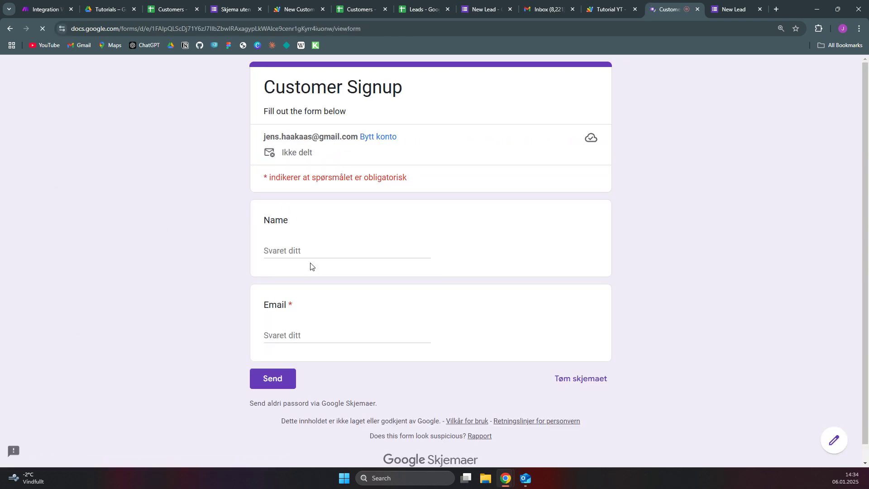
{"action": "left_click", "coordinate": [312, 249]}
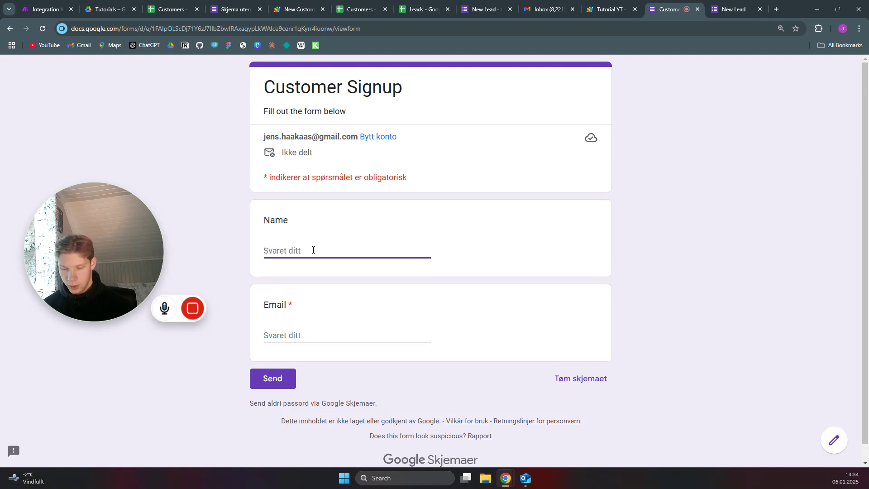
{"action": "type", "text": "Jens"}
{"action": "left_click", "coordinate": [317, 333]}
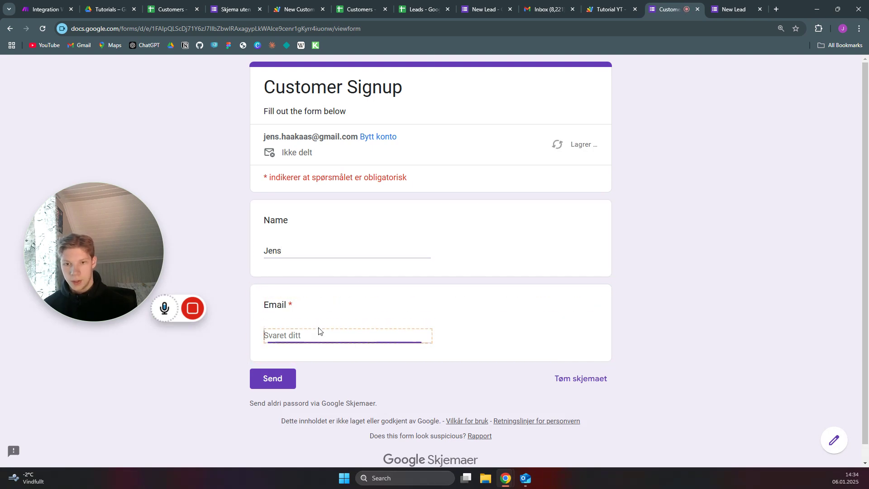
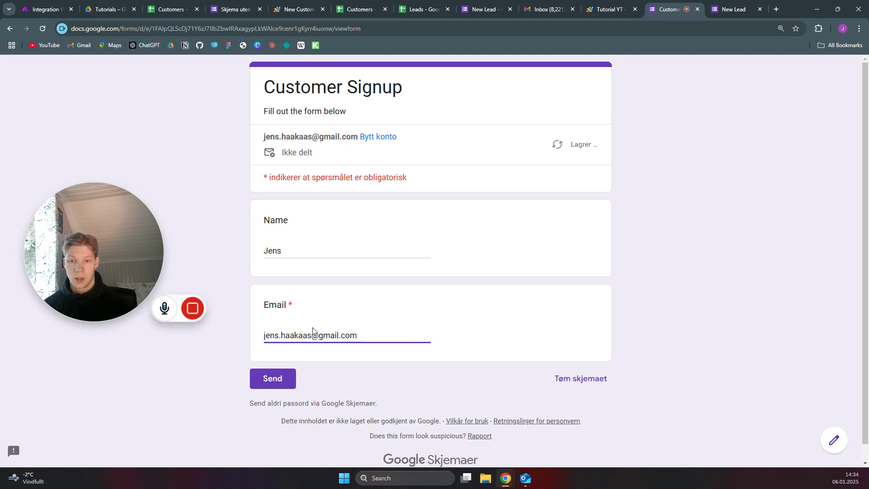
{"action": "left_click", "coordinate": [283, 379]}
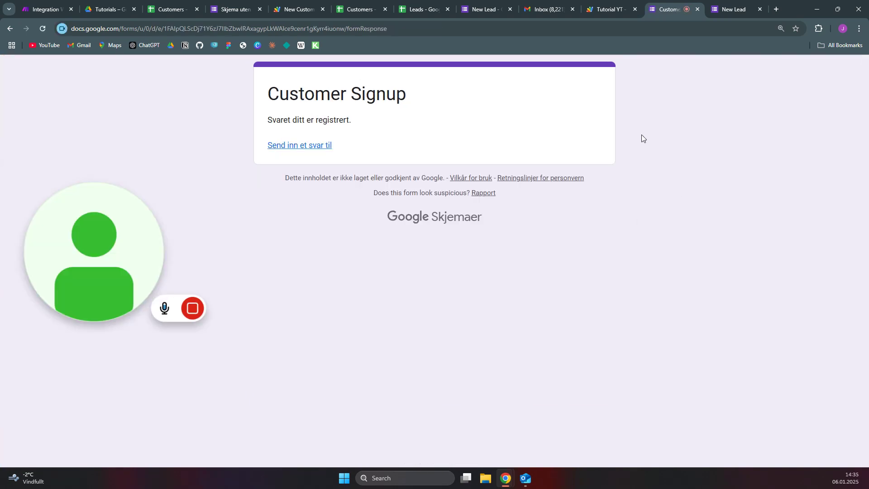
Open the Customers responses sheet and check the new row's name and e-mail in B3 and C3
{"action": "left_click", "coordinate": [171, 9]}
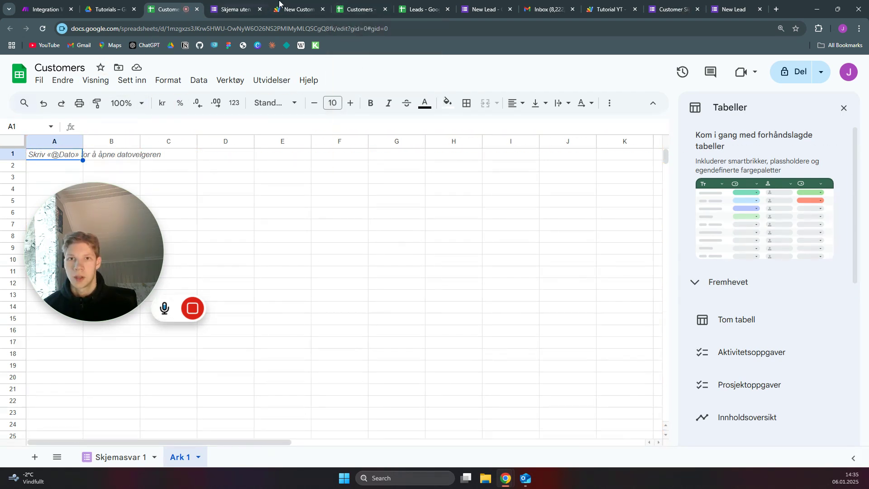
{"action": "left_click", "coordinate": [353, 3]}
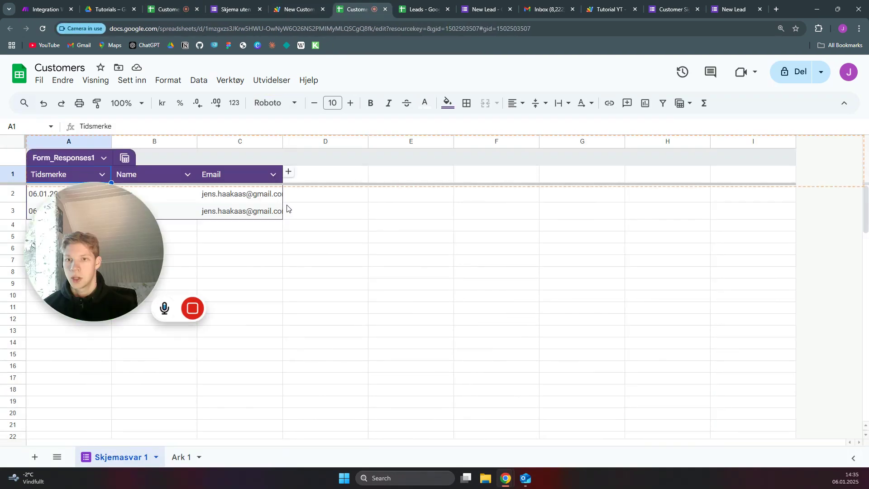
{"action": "left_click_drag", "start_coordinate": [90, 253], "coordinate": [70, 358]}
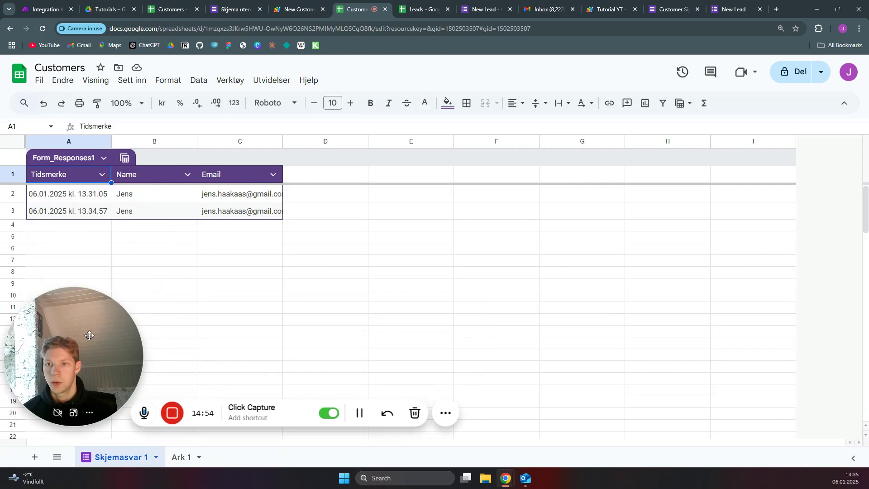
{"action": "left_click", "coordinate": [132, 211]}
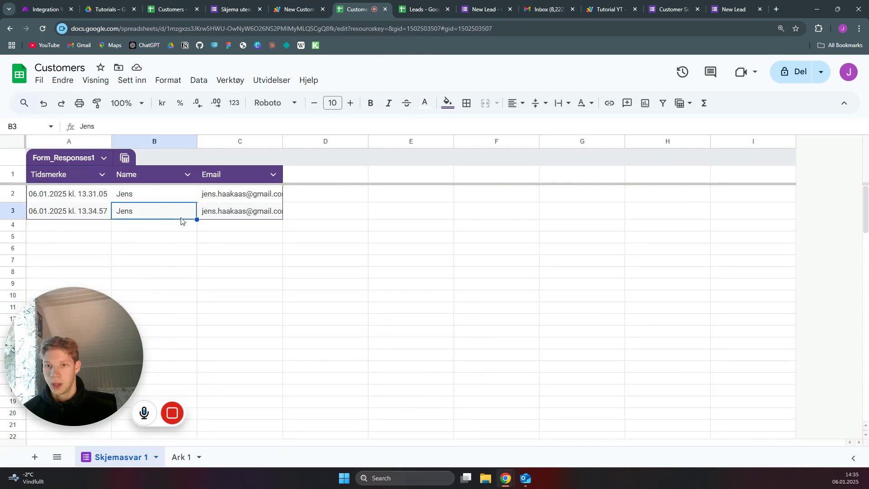
{"action": "left_click", "coordinate": [231, 217]}
Open the top 'Thanks for signing up' email in Gmail's Primary inbox to confirm the personalized thank-you arrived
{"action": "left_click", "coordinate": [552, 9]}
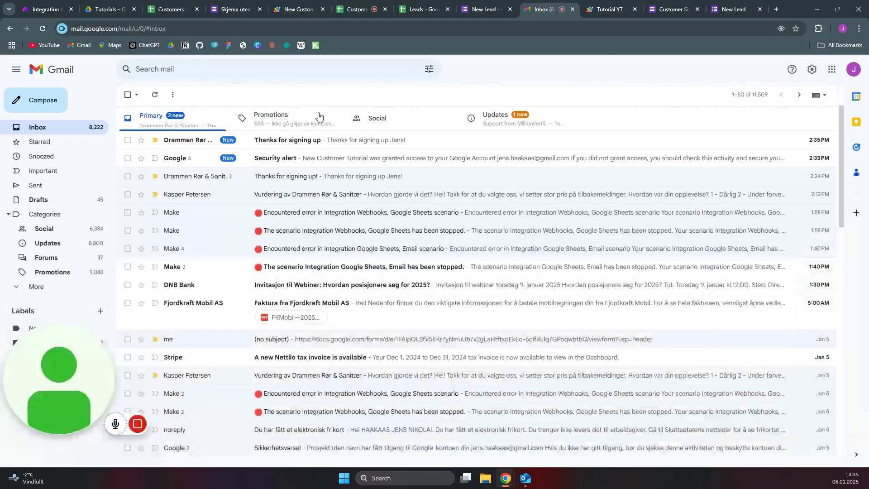
{"action": "left_click", "coordinate": [276, 141]}
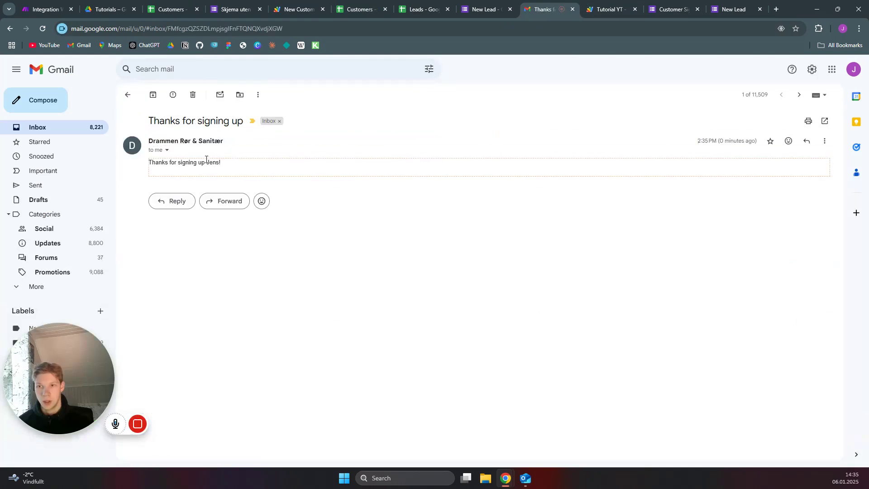